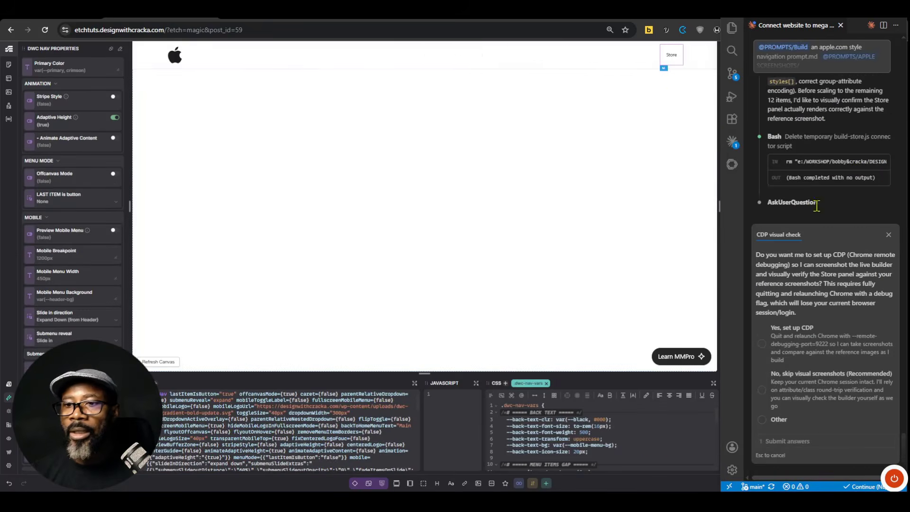
# - Preview the submenus of the Store, iPad and Watch items in the Apple-style navigation
pyautogui.click(677, 65)
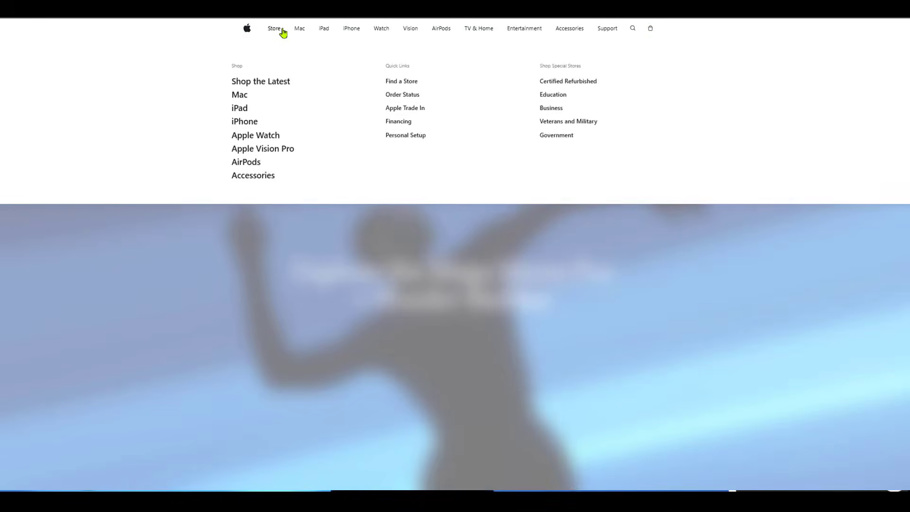
pyautogui.moveTo(281, 32)
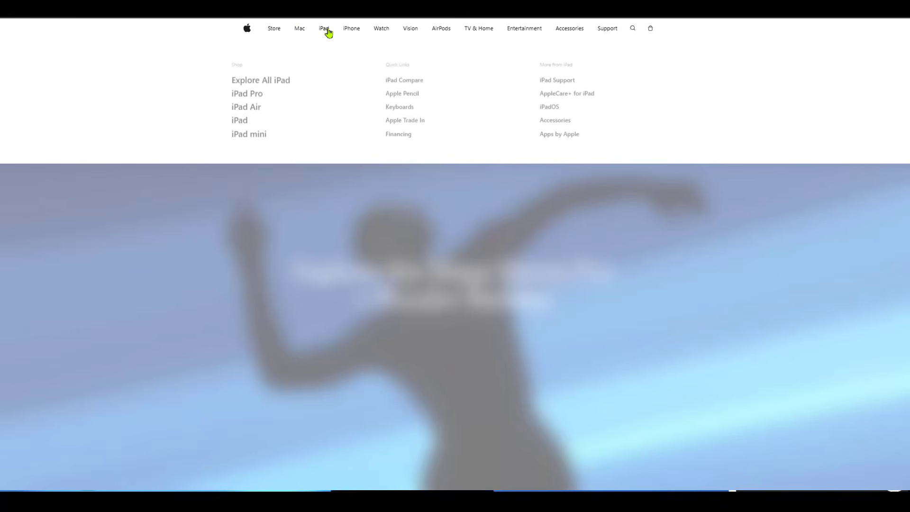
pyautogui.moveTo(383, 33)
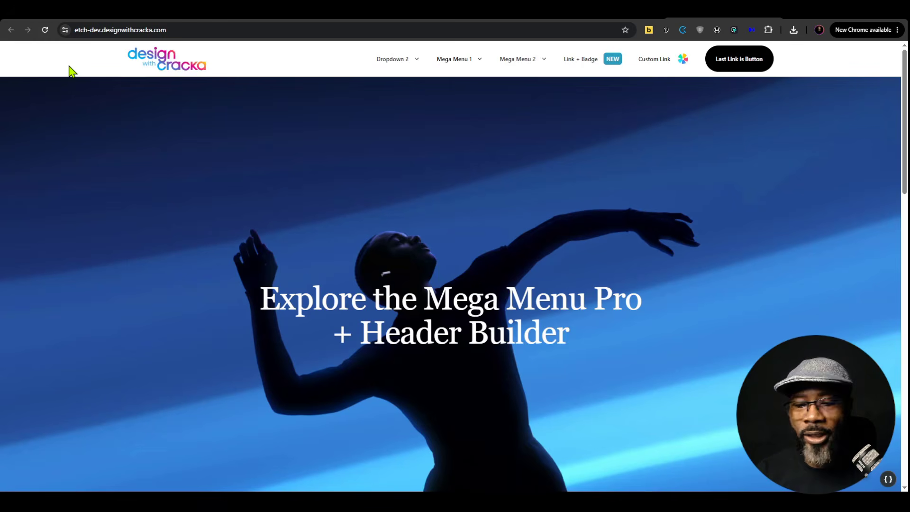
# - Test keyboard focus across the header's top-level items from Dropdown 2 to Last Link is Button, including jumps between the first and last item
pyautogui.press('Tab')
pyautogui.press('Tab')
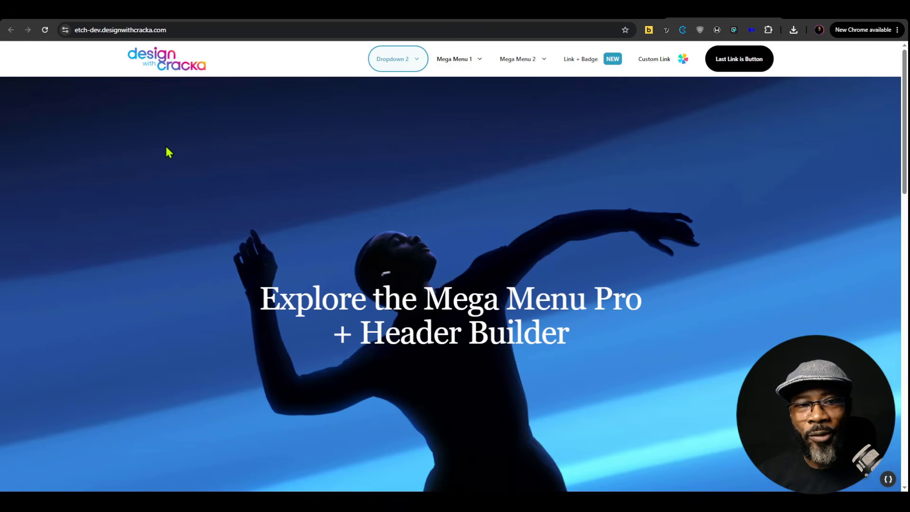
pyautogui.press('Right')
pyautogui.press('Right')
pyautogui.press('Right')
pyautogui.press('Right')
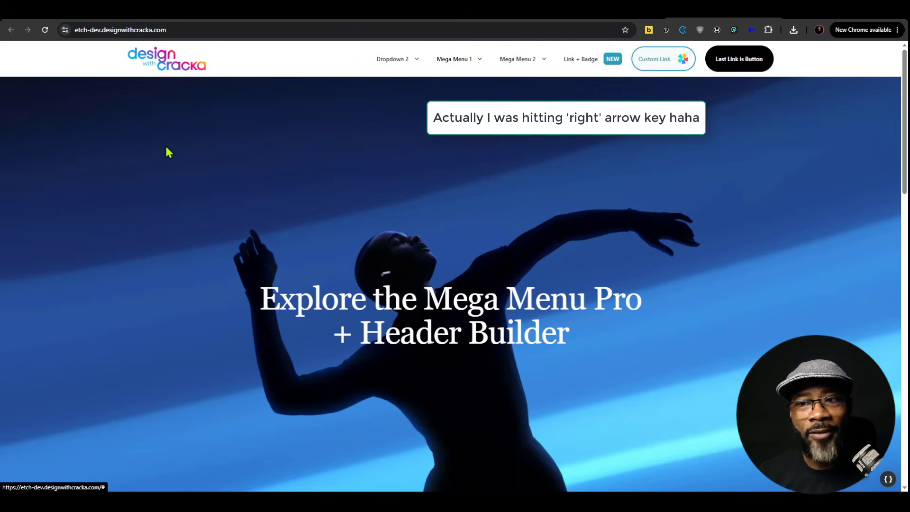
pyautogui.press('Right')
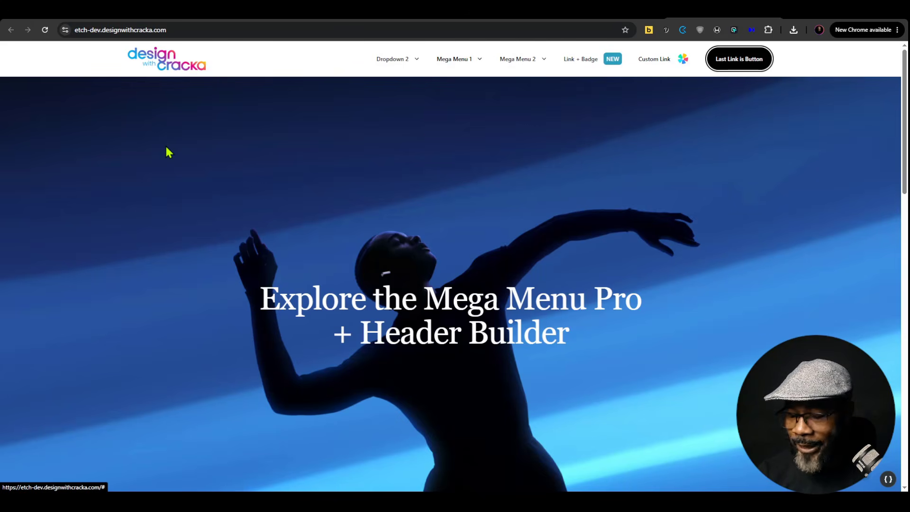
pyautogui.press('Home')
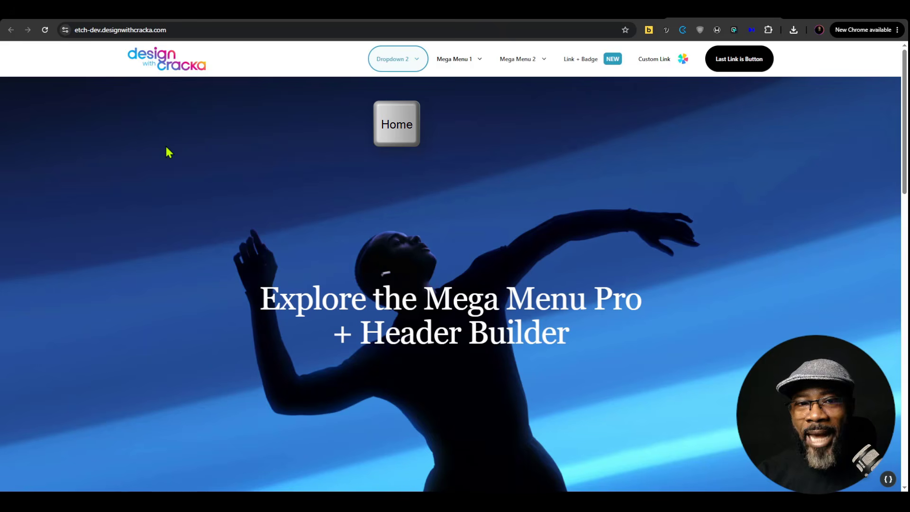
pyautogui.press('End')
pyautogui.press('End')
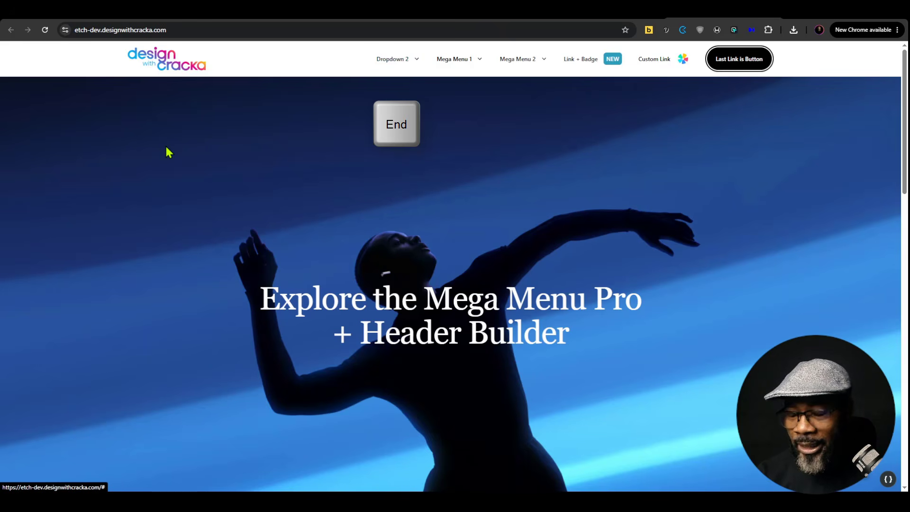
pyautogui.press('Home')
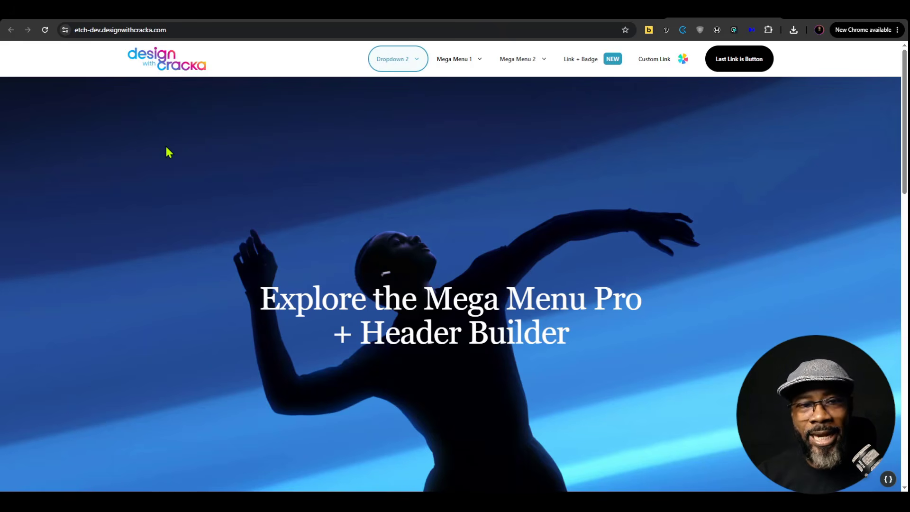
# - Test keyboard access to Dropdown 2 by opening nested Dropdown 2.1 and Dropdown 2.2, then back out and close them
pyautogui.press('Down')
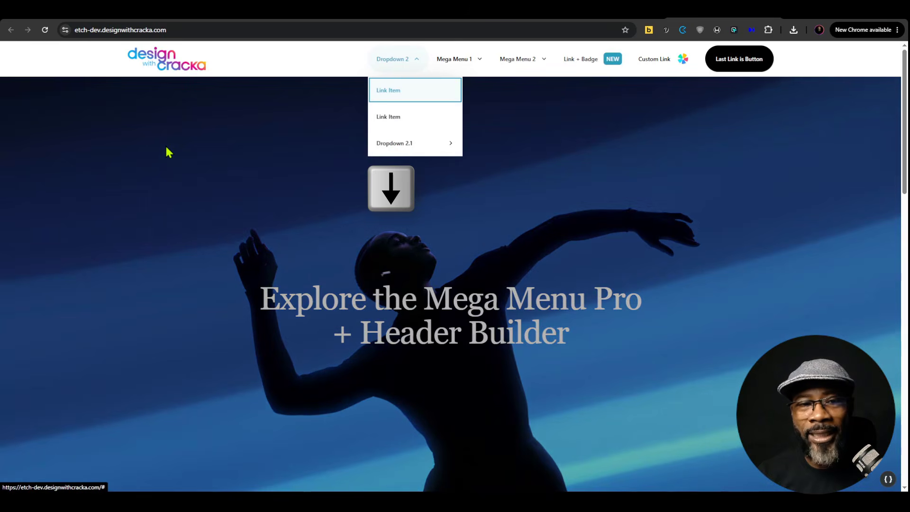
pyautogui.press('Down')
pyautogui.press('Down')
pyautogui.press('Right')
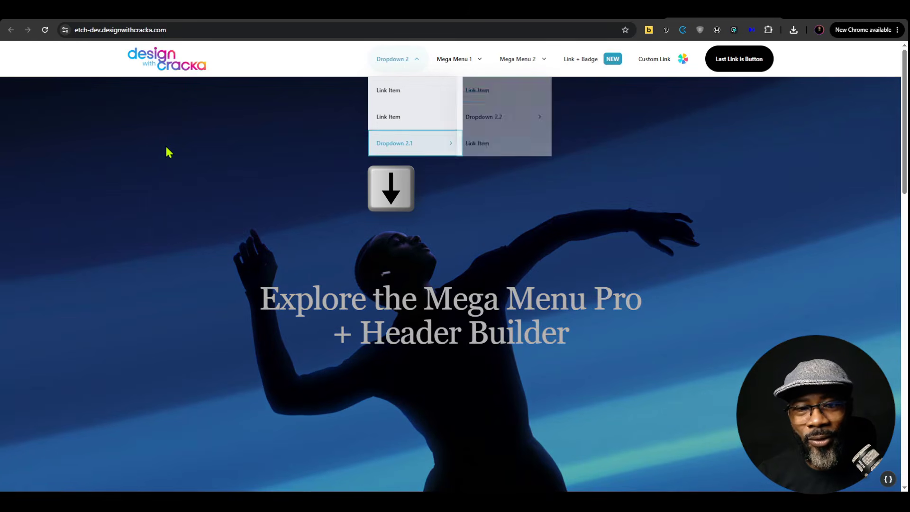
pyautogui.press('Down')
pyautogui.press('Right')
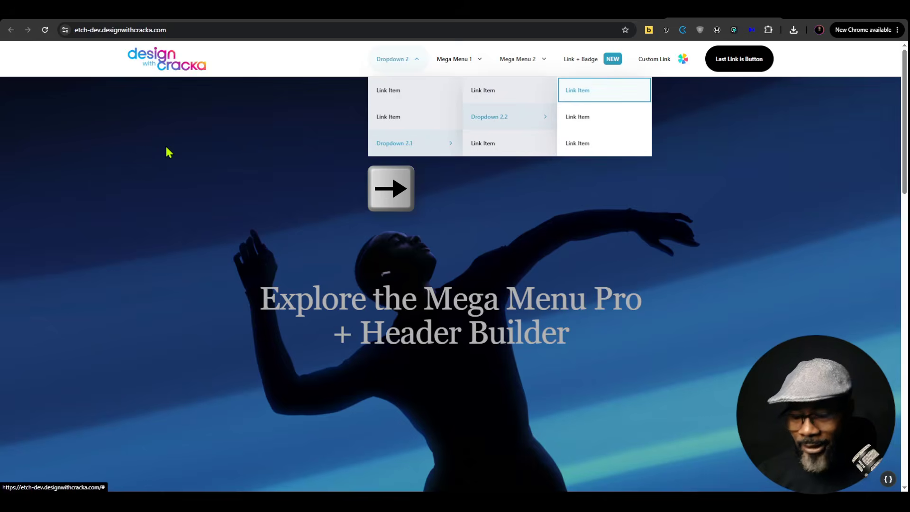
pyautogui.press('Left')
pyautogui.press('Left')
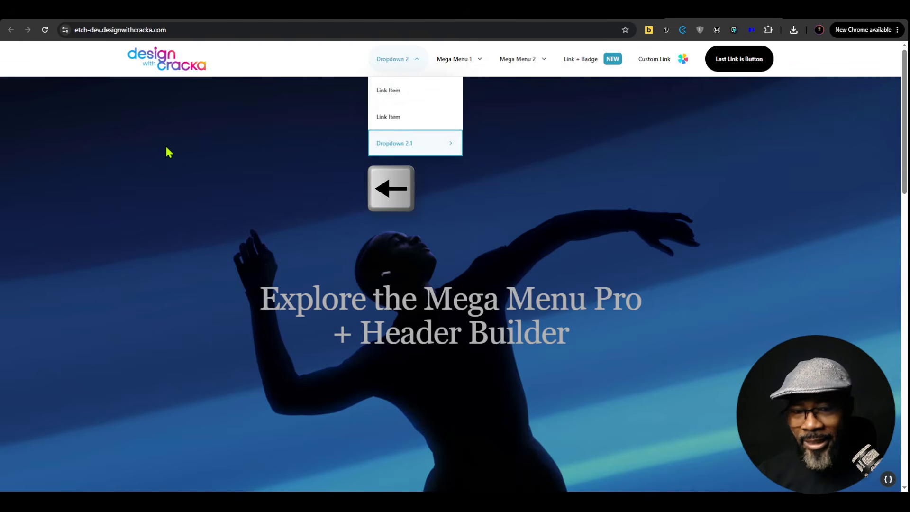
pyautogui.press('Left')
# - Open Mega Menu 1 with the keyboard, move focus forward and backward through its CTA button and custom links, and close it
pyautogui.press('Right')
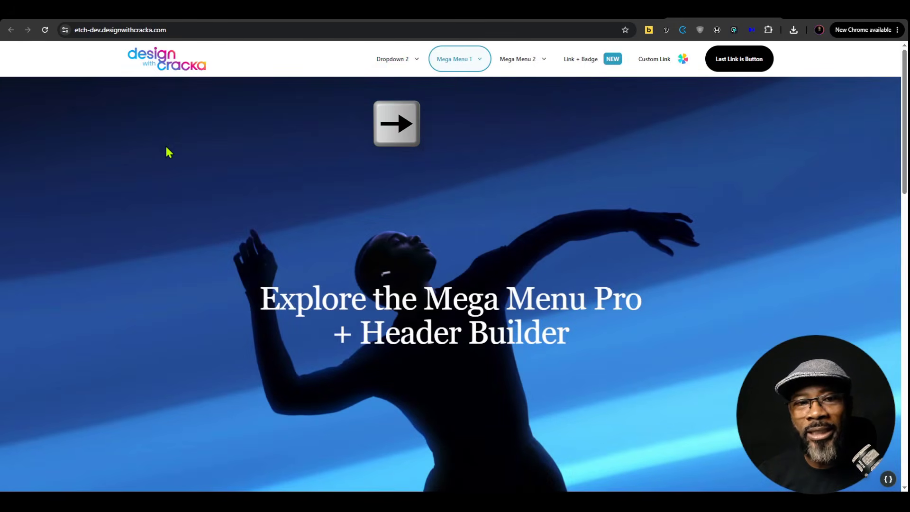
pyautogui.press('Return')
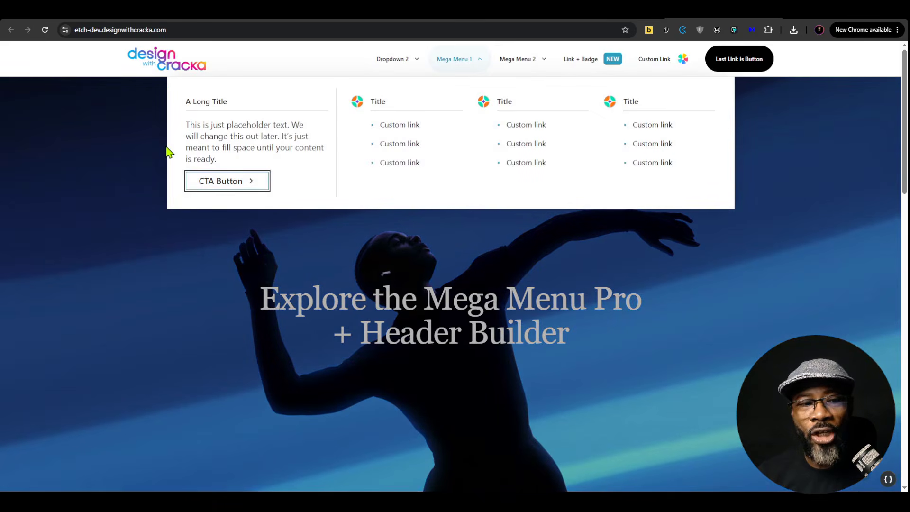
pyautogui.press('Tab')
pyautogui.press('Tab')
pyautogui.press('Tab')
pyautogui.press('Tab')
pyautogui.press('Tab')
pyautogui.press('Tab')
pyautogui.press('Tab')
pyautogui.press('Tab')
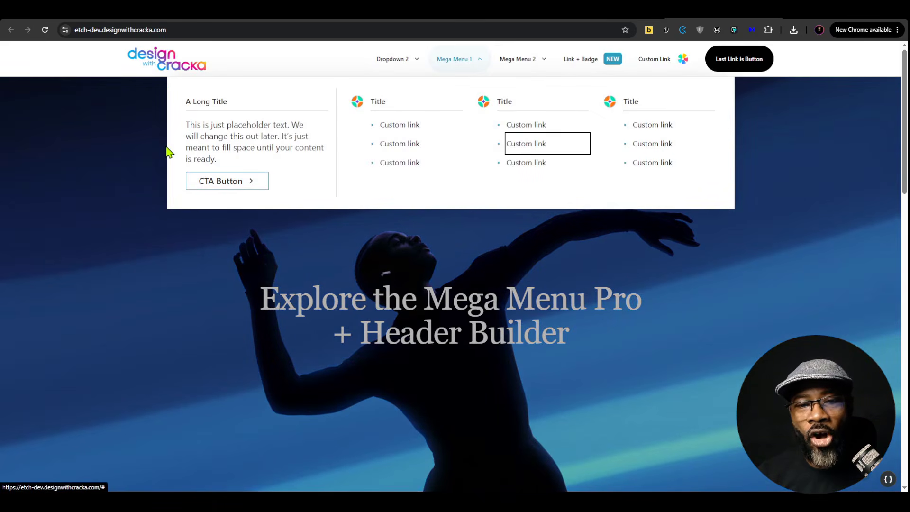
pyautogui.hotkey('shift', 'Tab')
pyautogui.hotkey('shift', 'Tab')
pyautogui.hotkey('shift', 'Tab')
pyautogui.hotkey('shift', 'Tab')
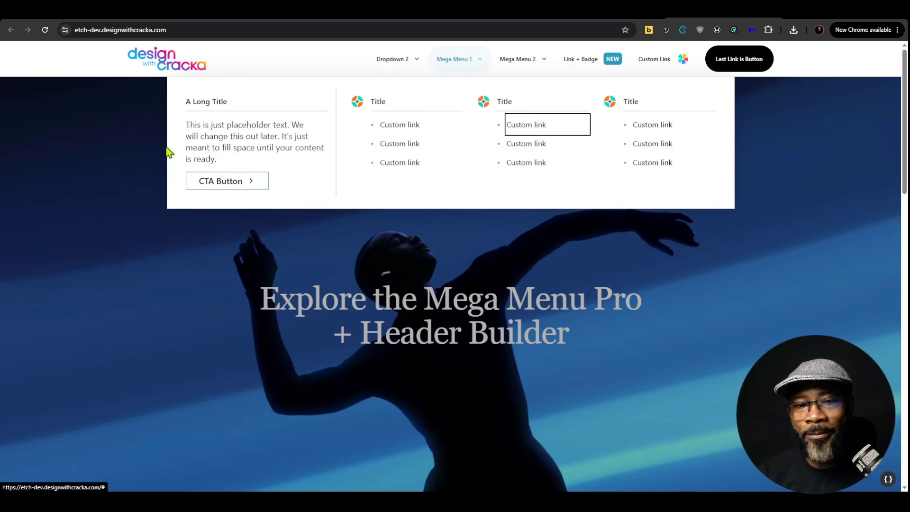
pyautogui.hotkey('shift', 'Tab')
pyautogui.hotkey('shift', 'Tab')
pyautogui.hotkey('shift', 'Tab')
pyautogui.hotkey('shift', 'Tab')
pyautogui.press('Tab')
pyautogui.press('Tab')
pyautogui.press('Tab')
pyautogui.press('Tab')
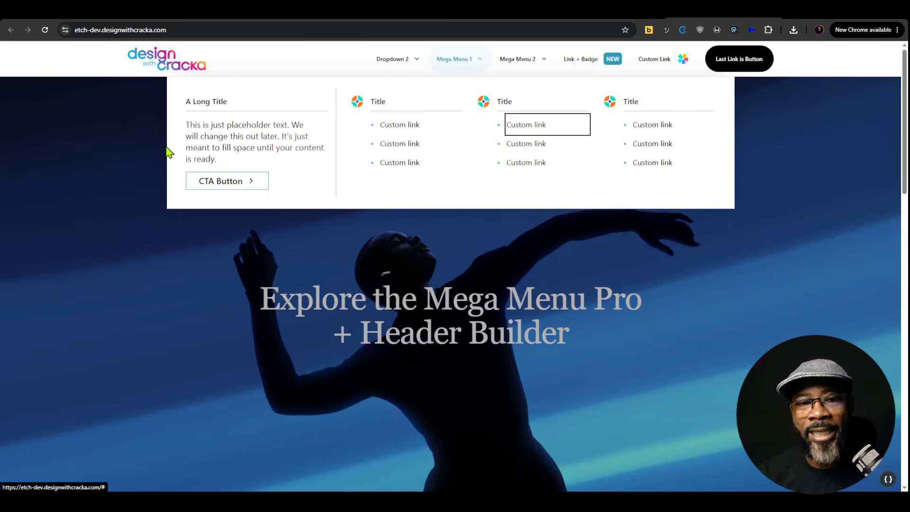
pyautogui.press('Escape')
# - Move keyboard focus to Custom Link and back to Mega Menu 2, then open that menu, step through its links and close it
pyautogui.press('Tab')
pyautogui.press('Tab')
pyautogui.press('Tab')
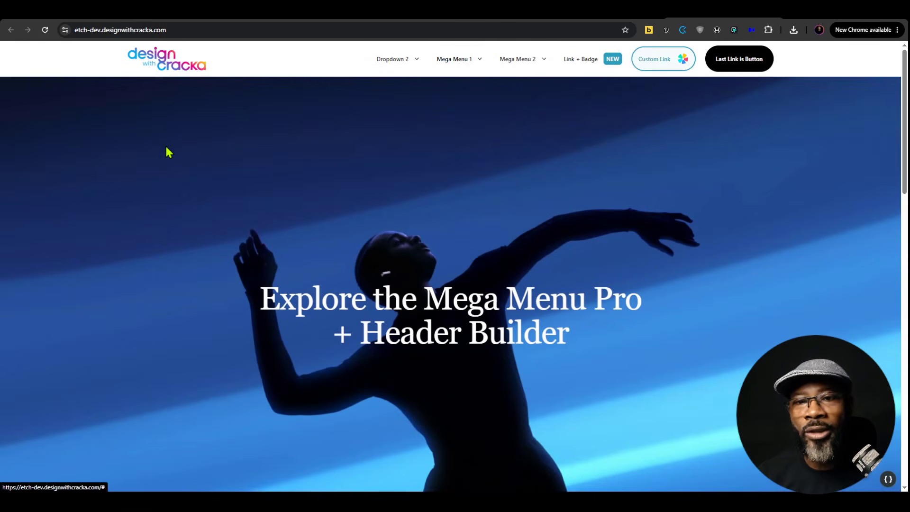
pyautogui.hotkey('shift', 'Tab')
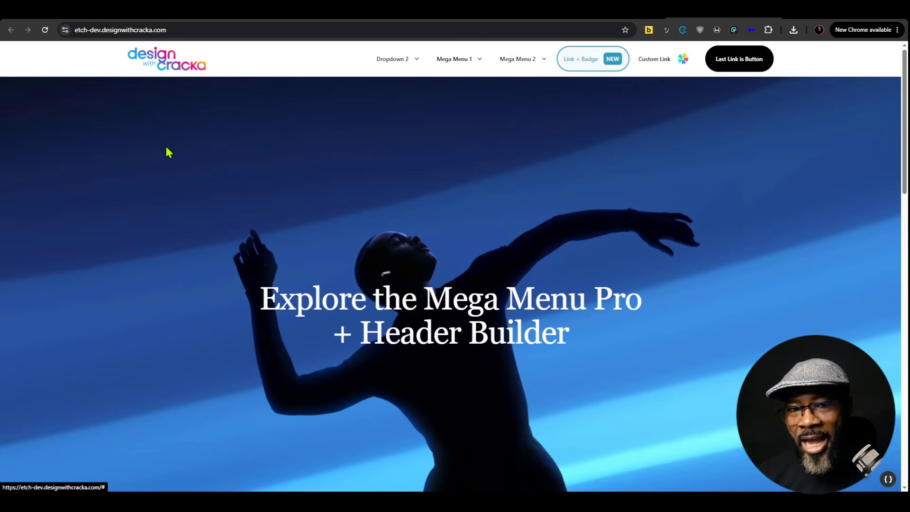
pyautogui.hotkey('shift', 'Tab')
pyautogui.press('Return')
pyautogui.press('Tab')
pyautogui.press('Tab')
pyautogui.press('Tab')
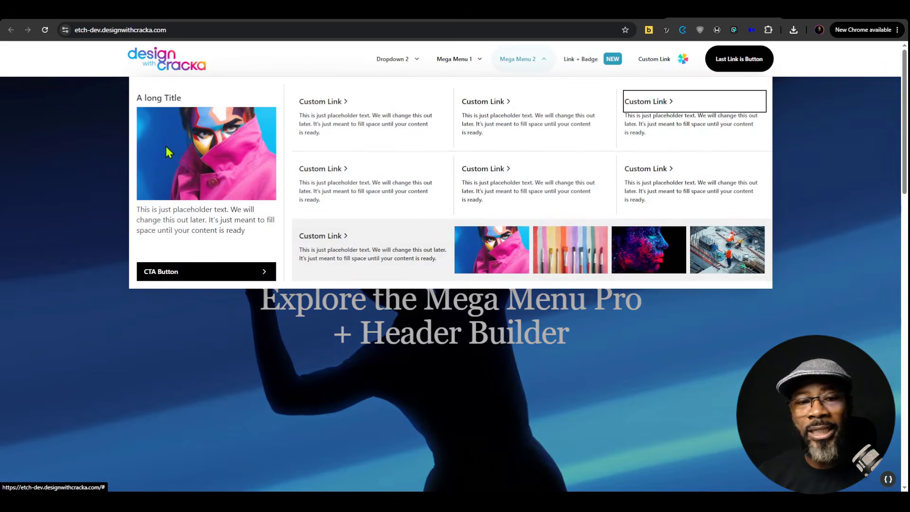
pyautogui.press('Tab')
pyautogui.press('Tab')
pyautogui.press('Escape')
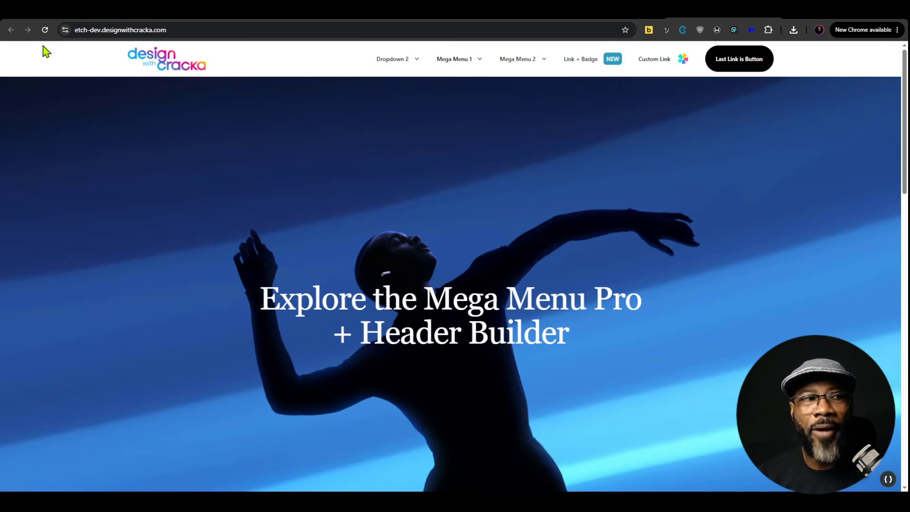
# - Reload the demo page and bring keyboard focus to its skip link
pyautogui.click(45, 30)
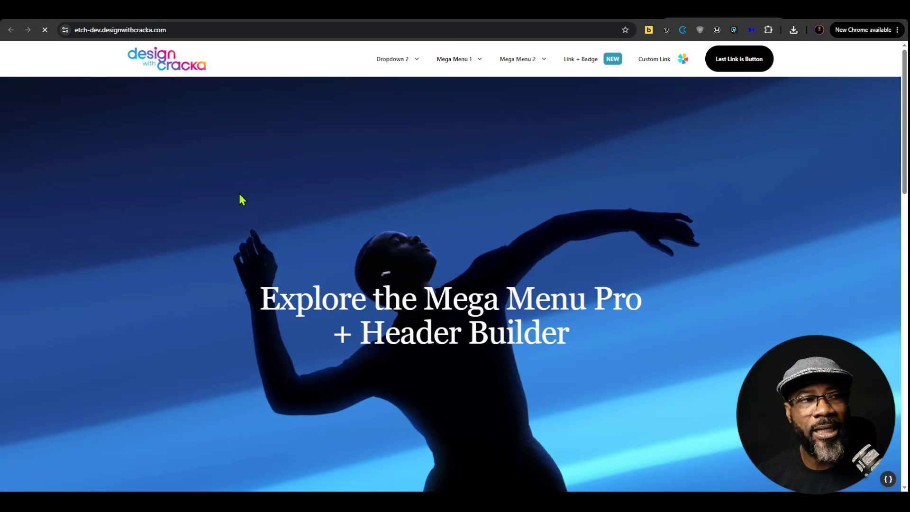
pyautogui.press('Tab')
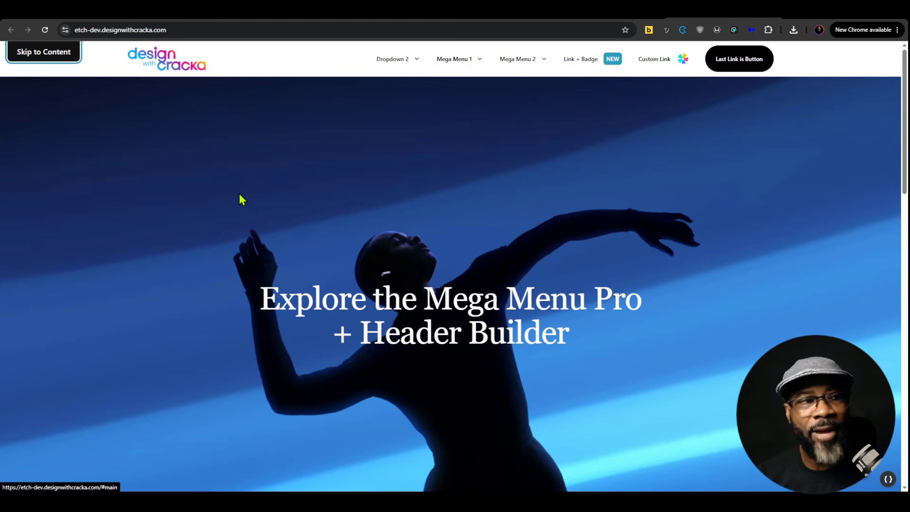
pyautogui.press('Tab')
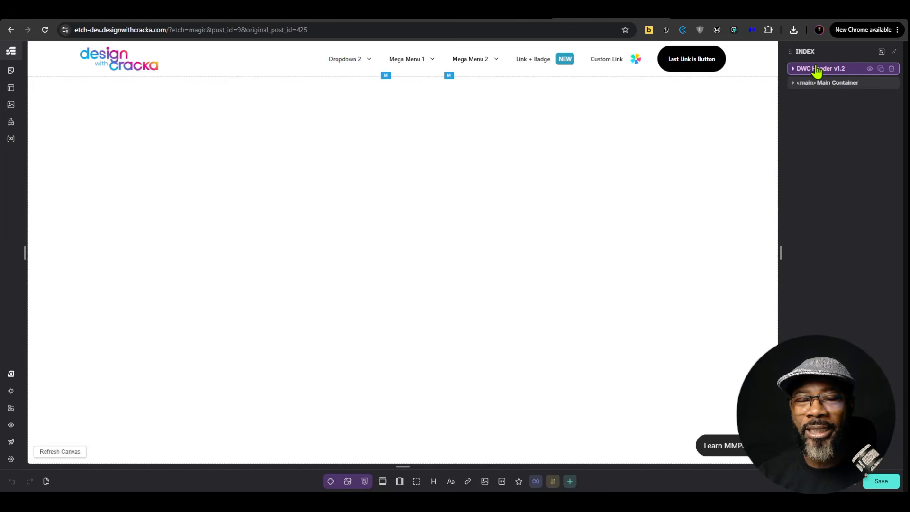
# - Set the DWC Header's Custom Skip Link Parameter to "header | skip to header, main | skip to article" and test the skip links on the live page
pyautogui.click(820, 69)
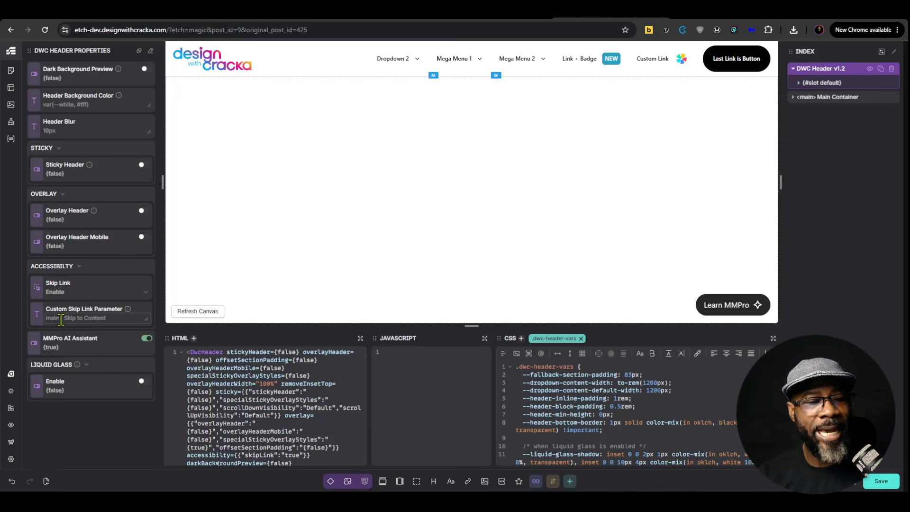
pyautogui.click(96, 319)
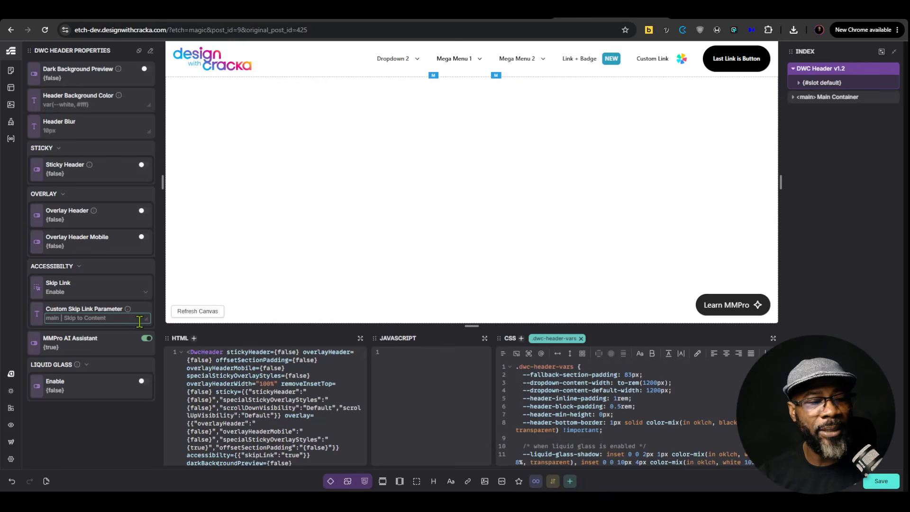
pyautogui.moveTo(125, 312)
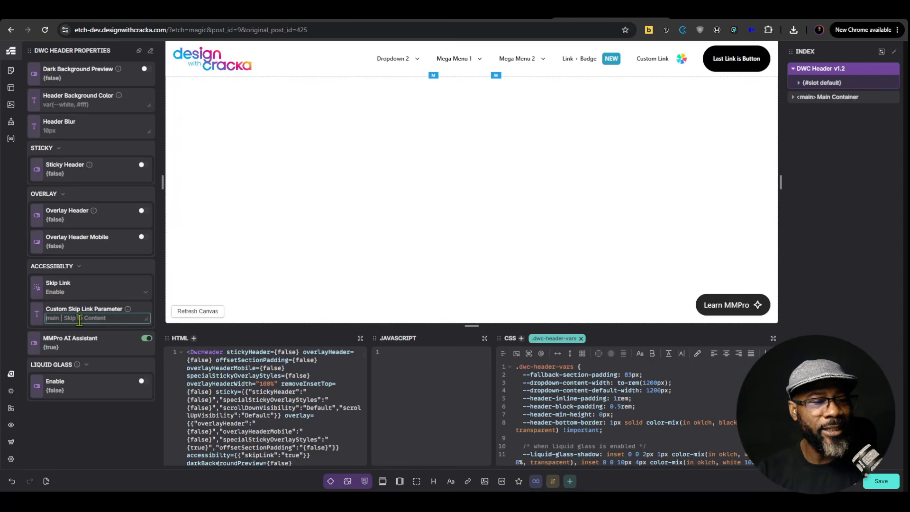
pyautogui.write('header | ski')
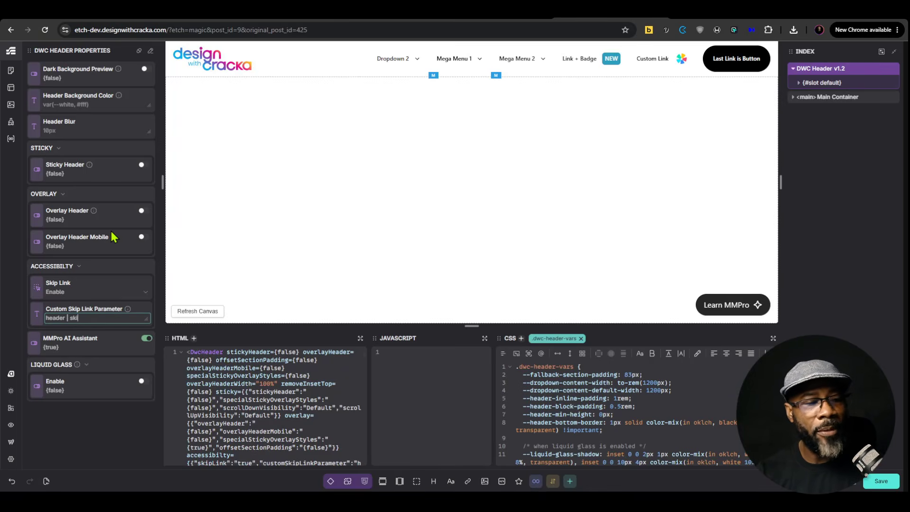
pyautogui.write('p to header, main | skip to ar')
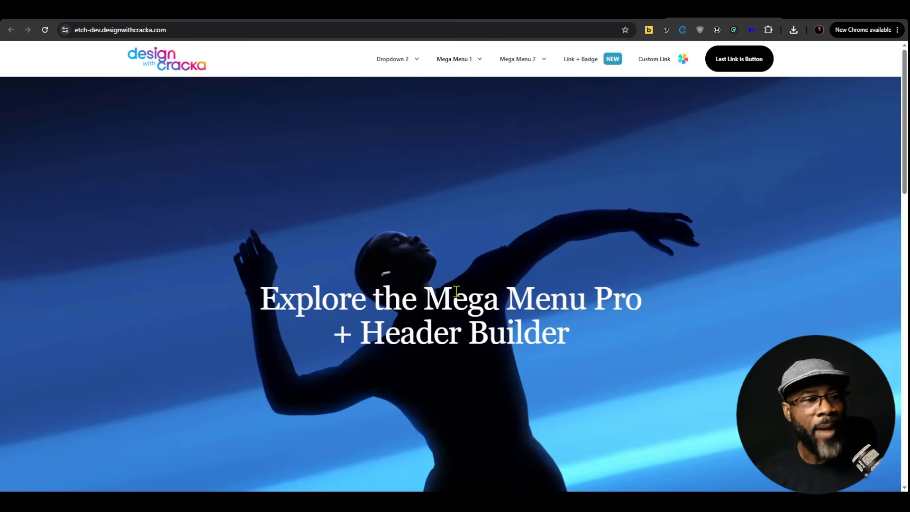
pyautogui.press('Tab')
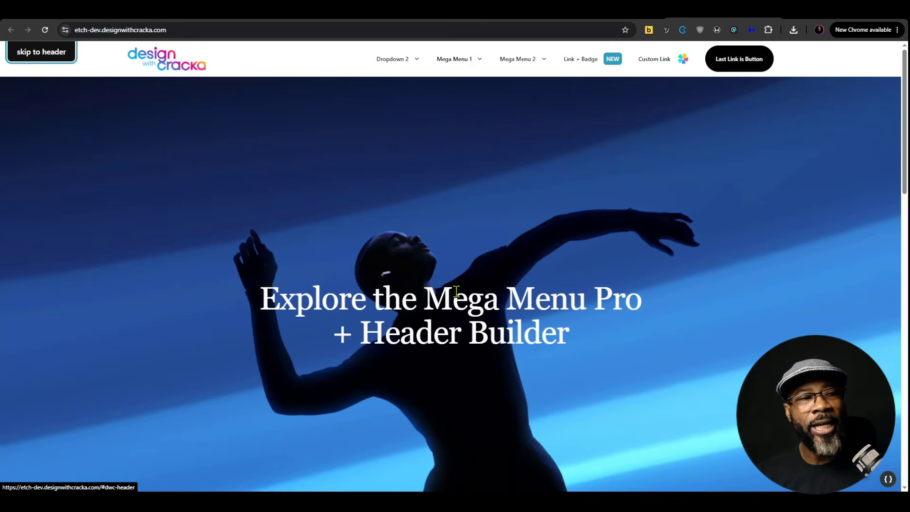
pyautogui.press('Tab')
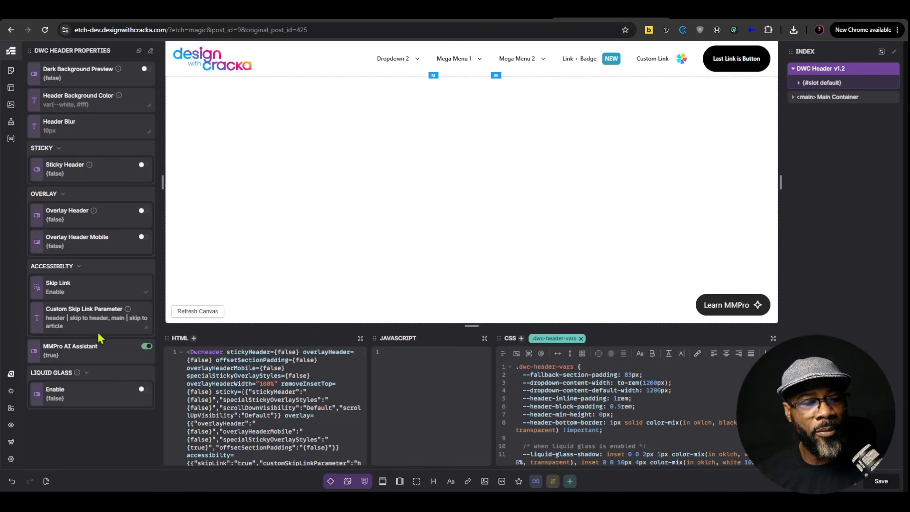
# - Append a "section | skip to" entry to the Custom Skip Link Parameter and step through the existing skip links on the live page
pyautogui.click(88, 322)
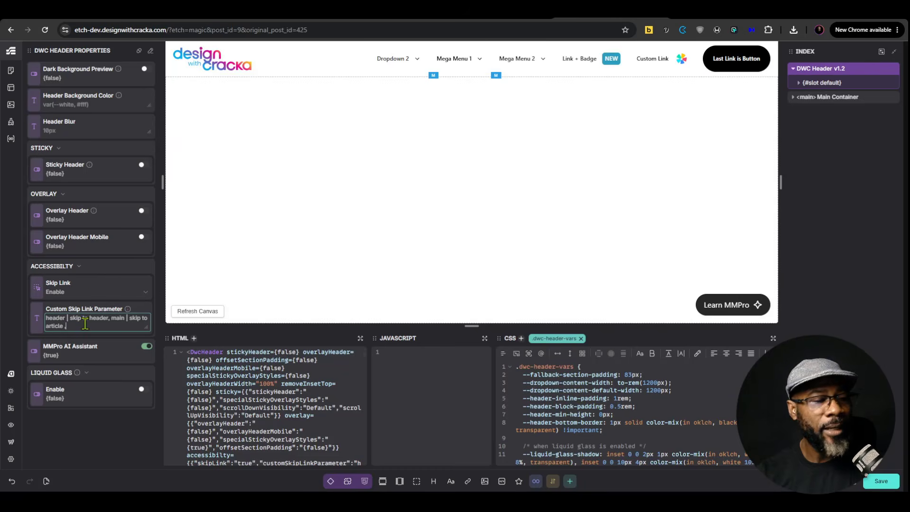
pyautogui.write(', section | skip to')
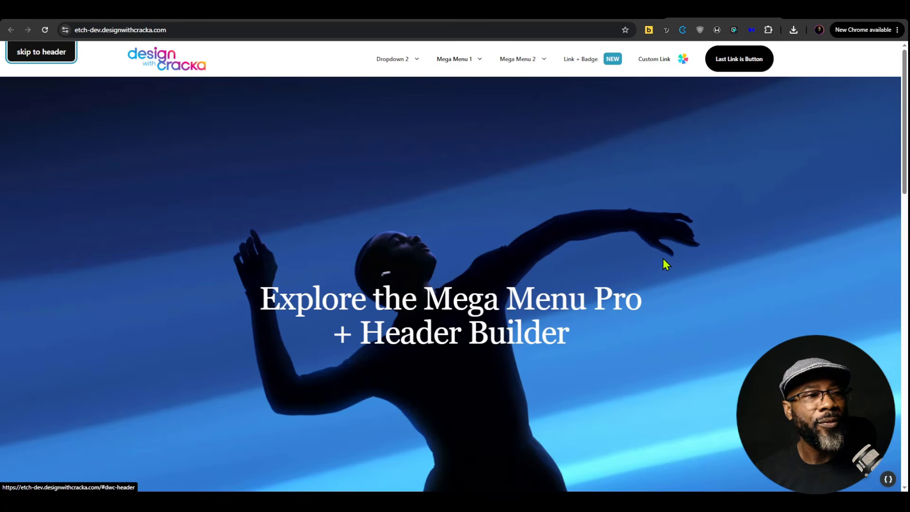
pyautogui.press('Tab')
pyautogui.press('Tab')
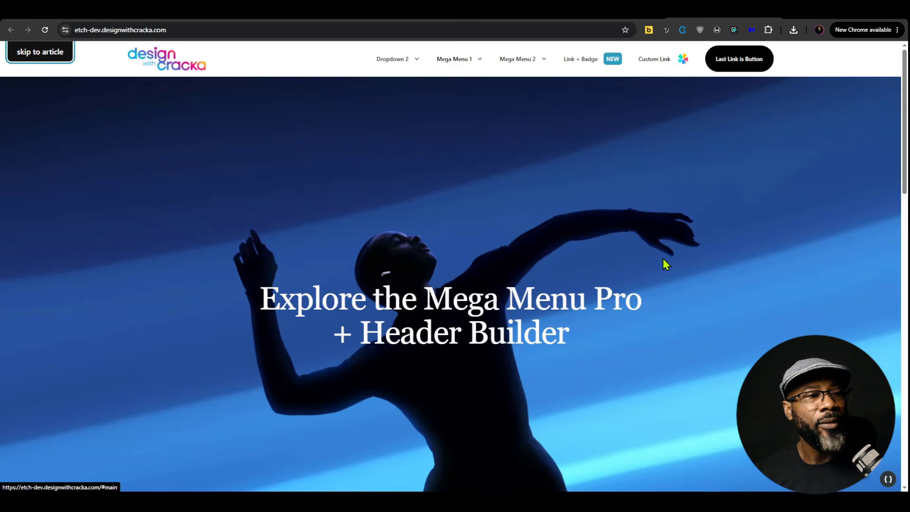
# - Follow the "skip to article" skip link on the live page
pyautogui.press('Return')
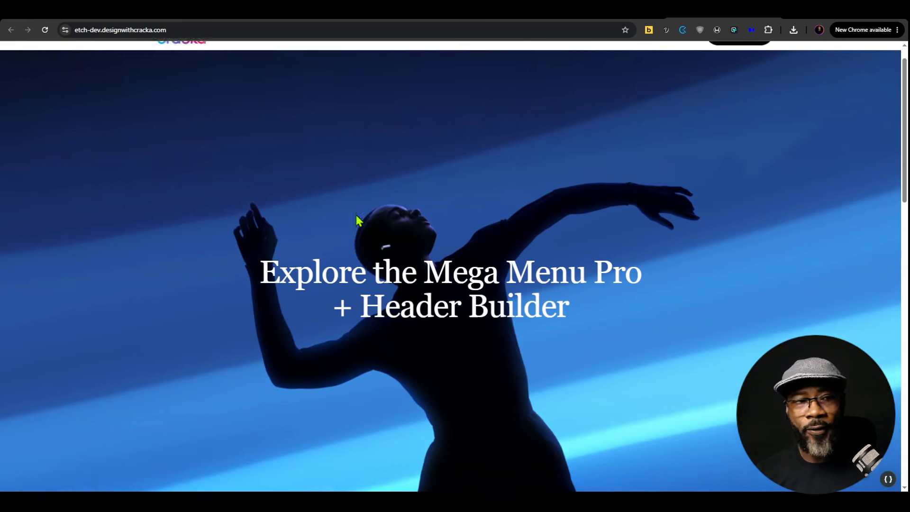
pyautogui.scroll(1, 168, 166)
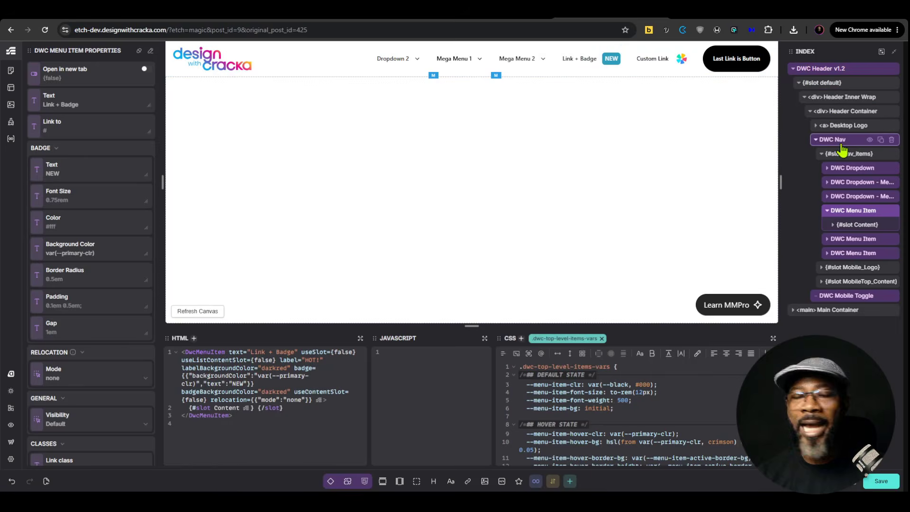
# - Set the DWC Nav's Dropdown Offset Gap to 50px and preview Dropdown 2 on the canvas
pyautogui.click(837, 142)
pyautogui.scroll(-10, 90, 284)
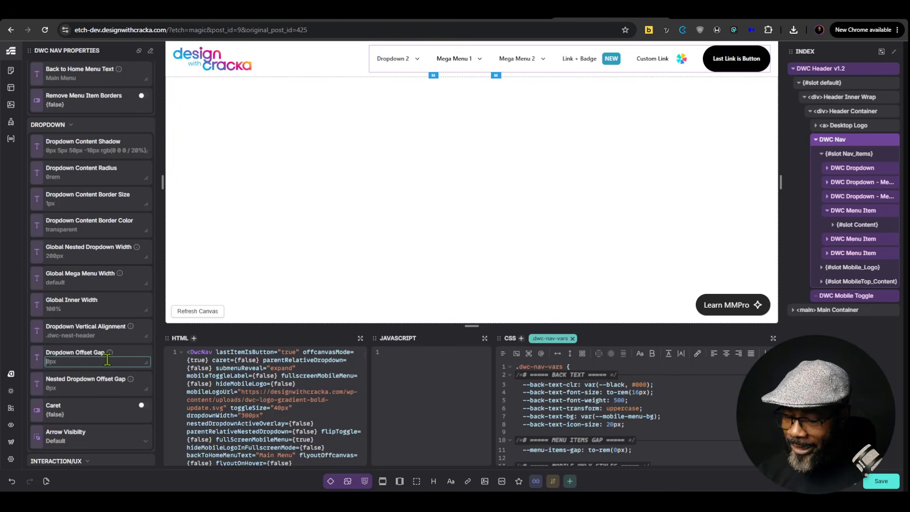
pyautogui.click(107, 360)
pyautogui.write('50')
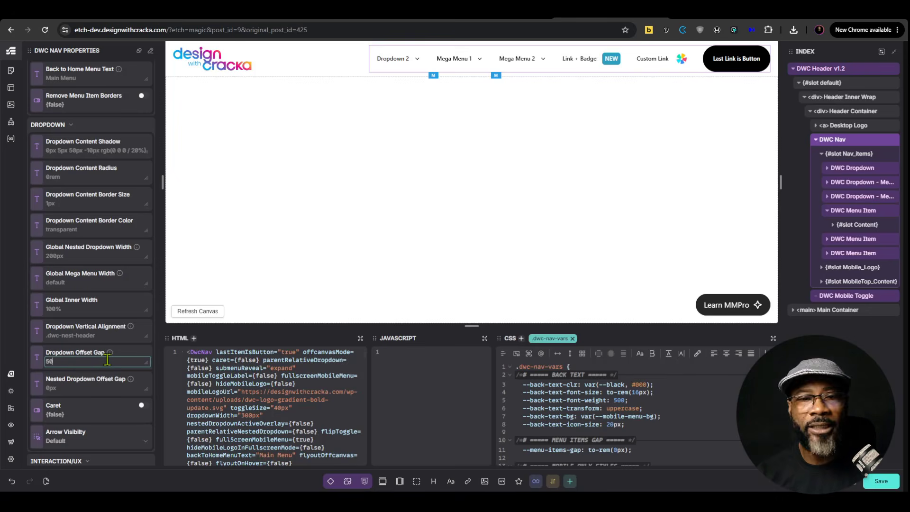
pyautogui.write('px')
pyautogui.moveTo(406, 58)
pyautogui.moveTo(426, 178)
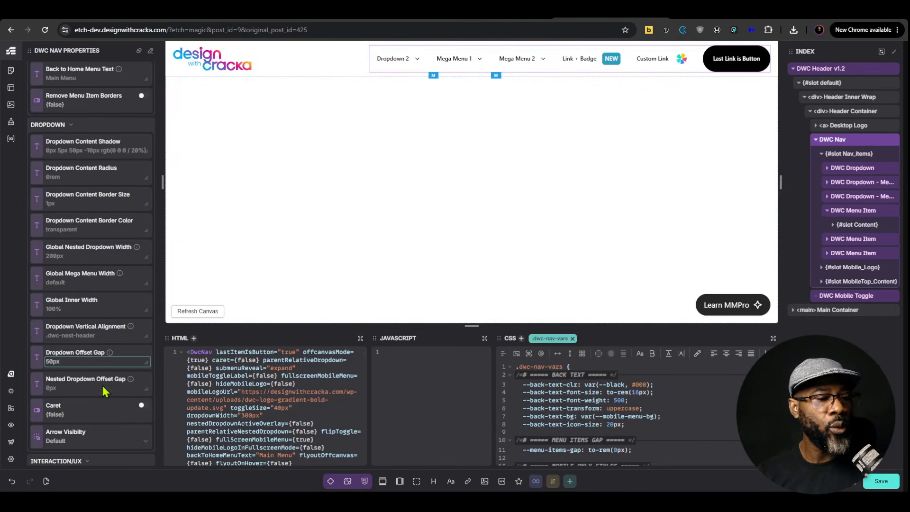
# - Set the DWC Nav's Nested Dropdown Offset Gap to 50px, preview it in Dropdown 2 and save the changes
pyautogui.click(78, 387)
pyautogui.moveTo(386, 59)
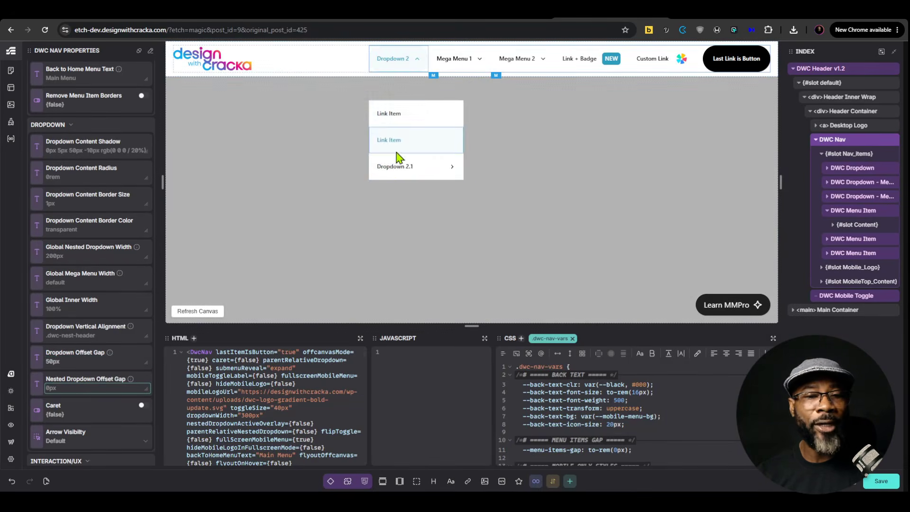
pyautogui.moveTo(427, 166)
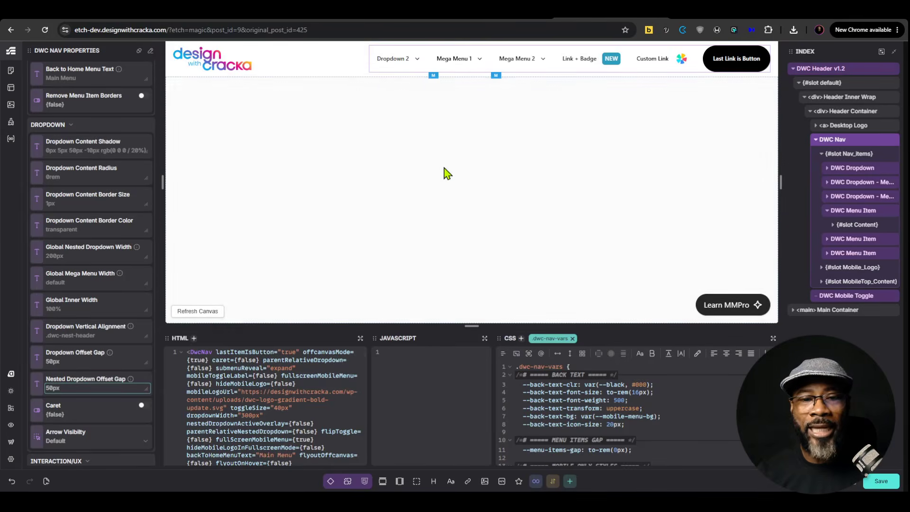
pyautogui.moveTo(400, 64)
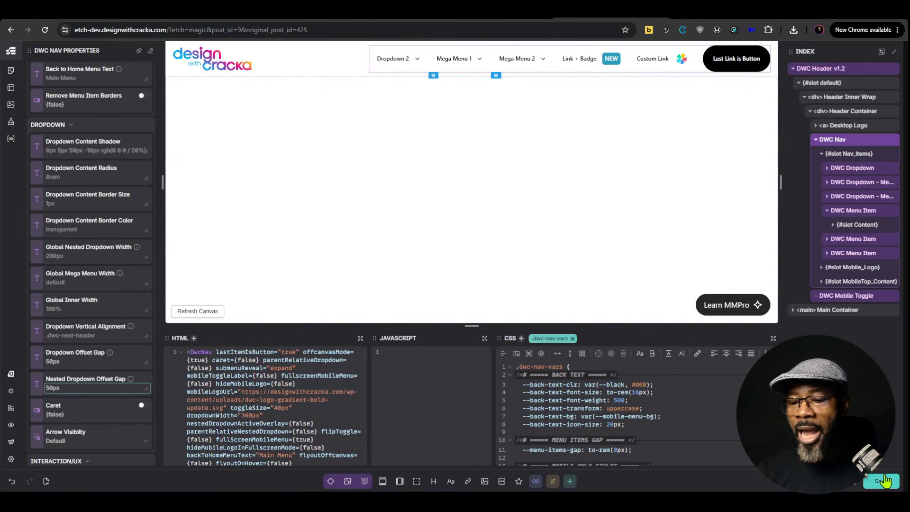
pyautogui.click(882, 481)
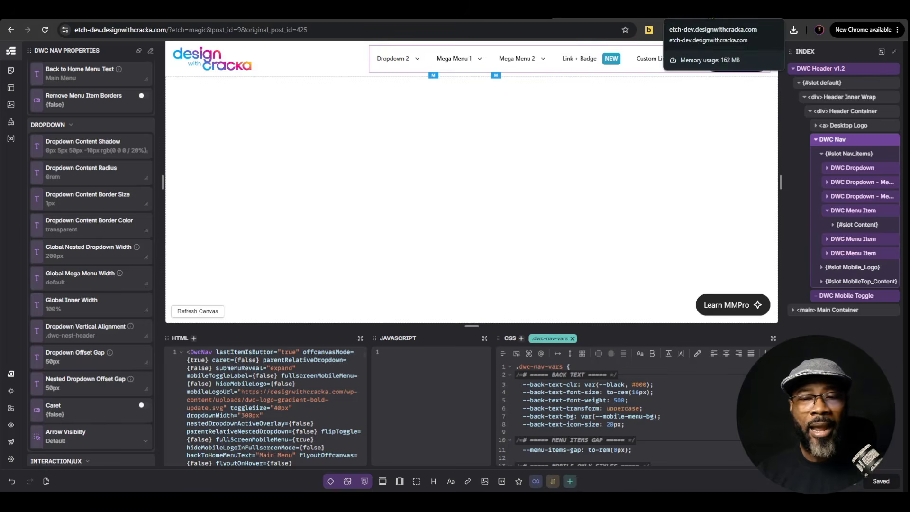
# - Reload the live page and check the offset gaps of Mega Menu 1, Mega Menu 2 and Dropdown 2 with its nested levels
pyautogui.click(716, 10)
pyautogui.click(44, 30)
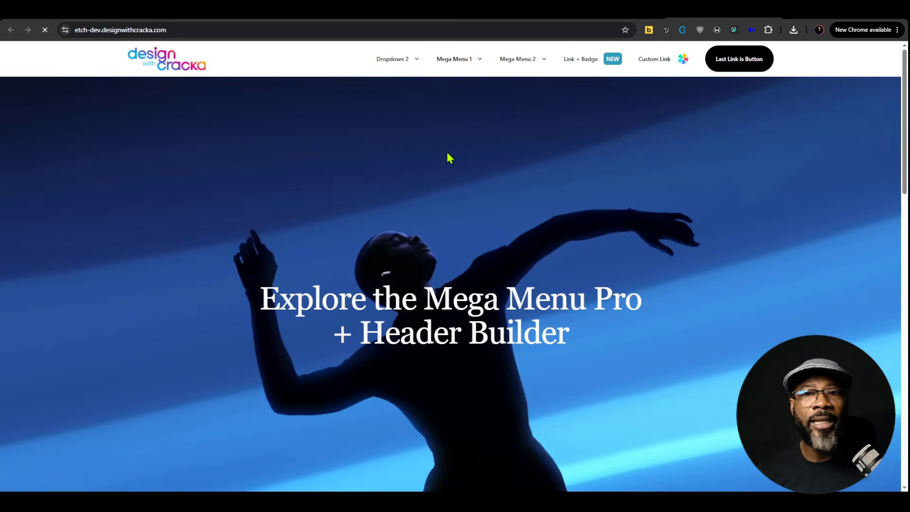
pyautogui.moveTo(388, 61)
pyautogui.moveTo(456, 92)
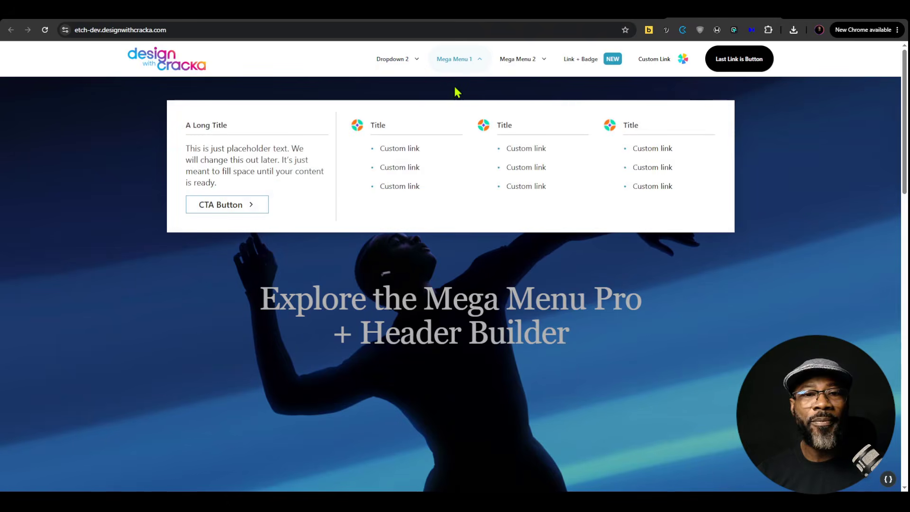
pyautogui.moveTo(518, 98)
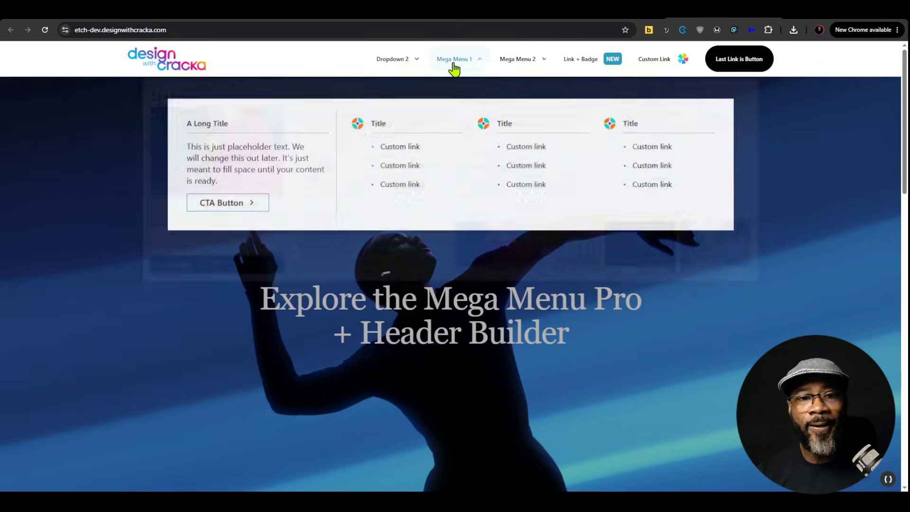
pyautogui.moveTo(390, 83)
pyautogui.moveTo(415, 175)
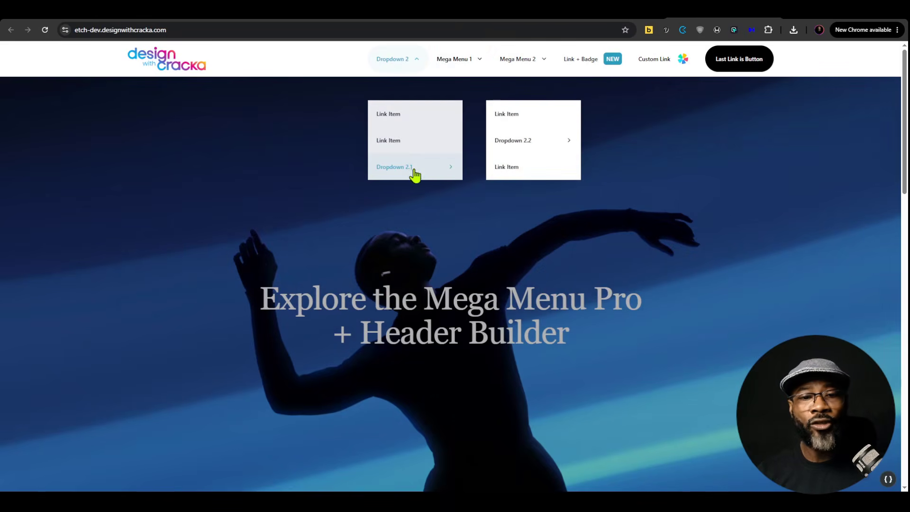
pyautogui.moveTo(551, 147)
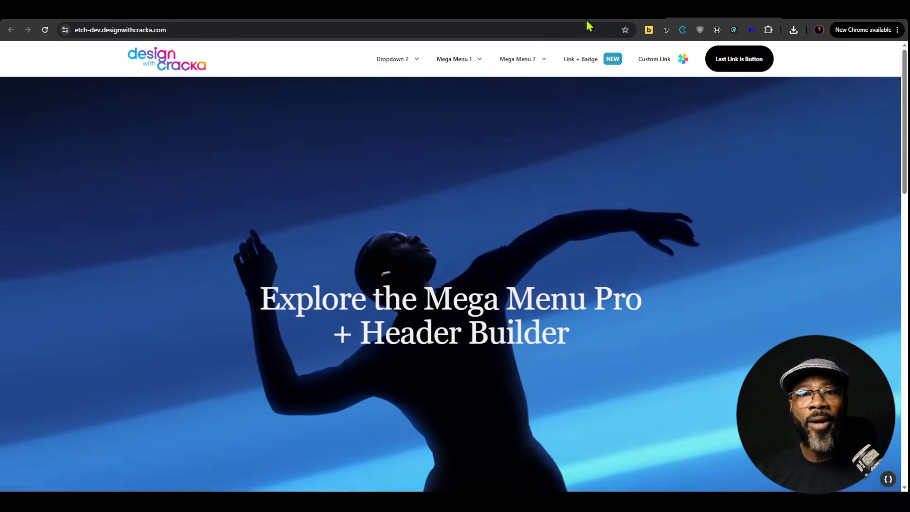
# - Enable Parent Relative for the nested dropdowns of Dropdown 2 in the builder, preview their position and save
pyautogui.click(582, 10)
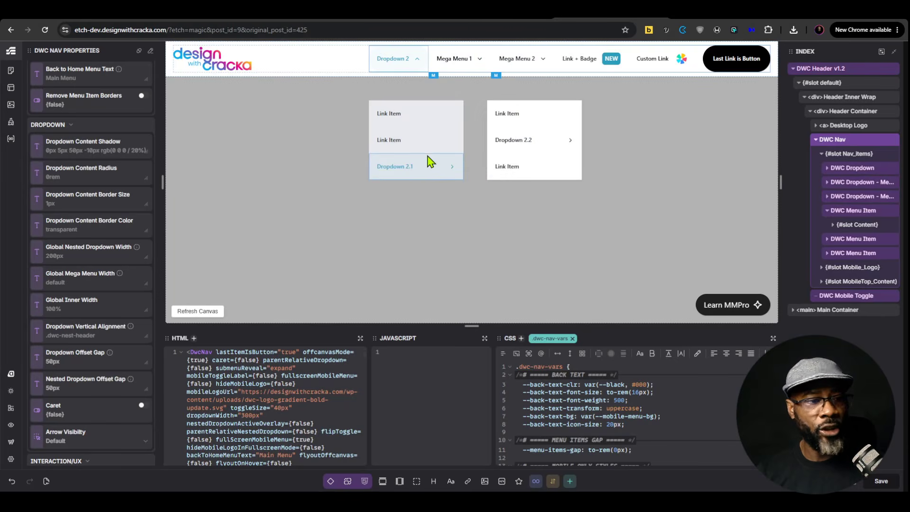
pyautogui.scroll(-1, 84, 341)
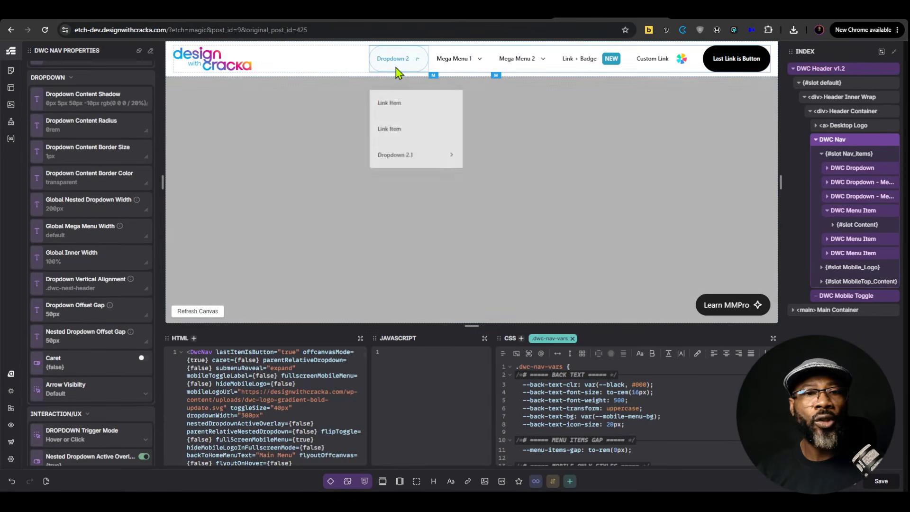
pyautogui.click(395, 70)
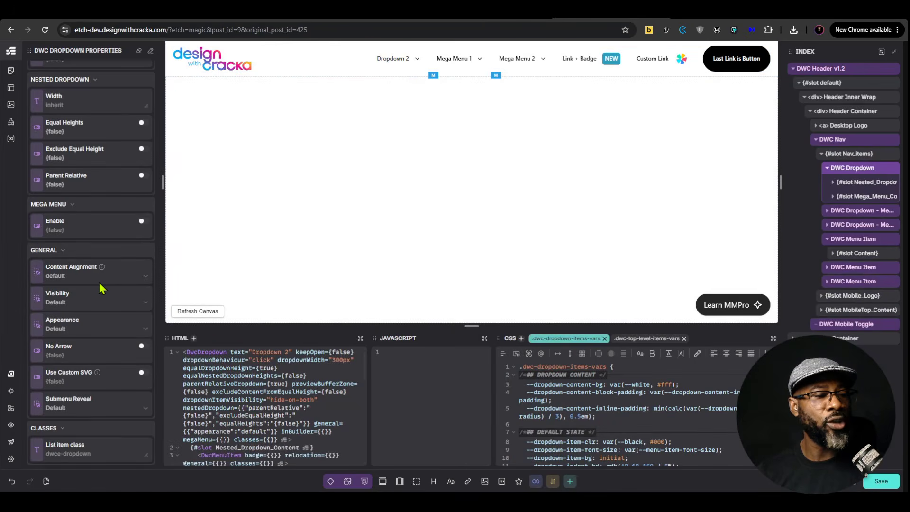
pyautogui.click(142, 176)
pyautogui.moveTo(420, 69)
pyautogui.moveTo(419, 170)
pyautogui.moveTo(527, 191)
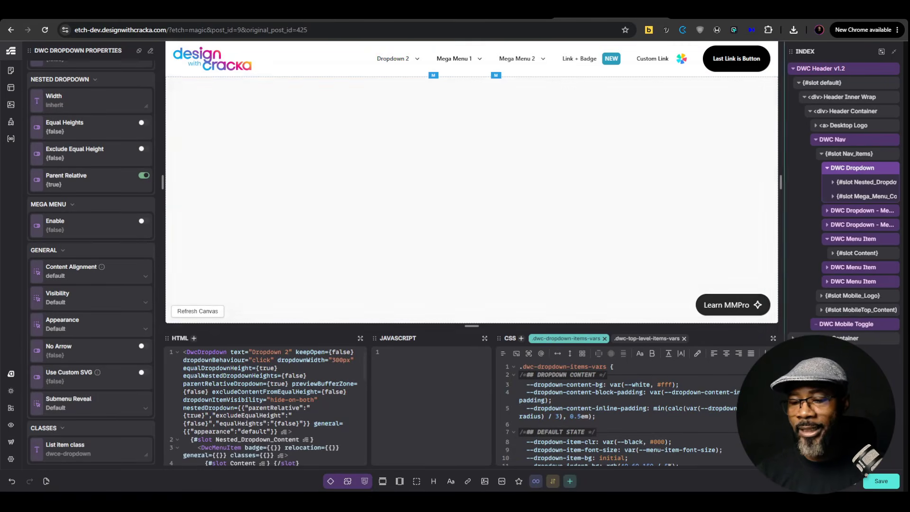
pyautogui.hotkey('ctrl', 's')
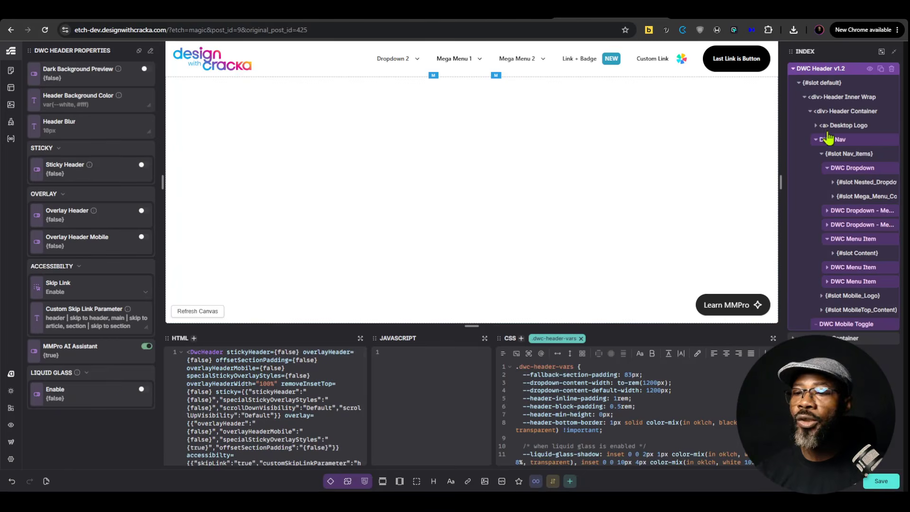
# - Enable Preview Buffer Zone in the DWC Nav's Buffer settings and save
pyautogui.scroll(-10, 95, 417)
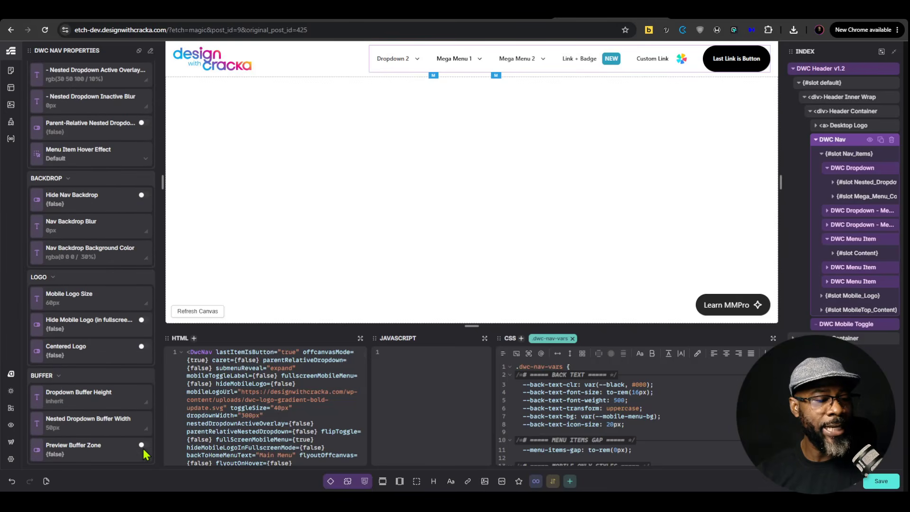
pyautogui.click(142, 446)
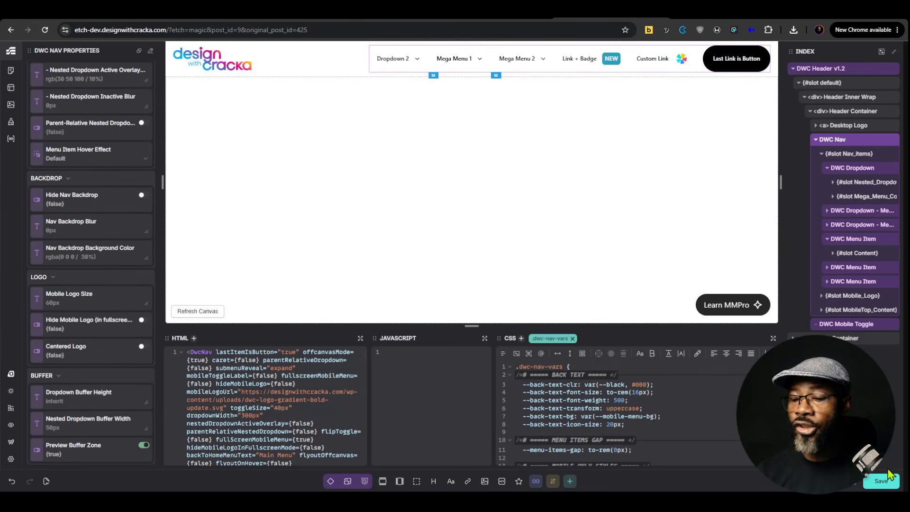
pyautogui.click(885, 478)
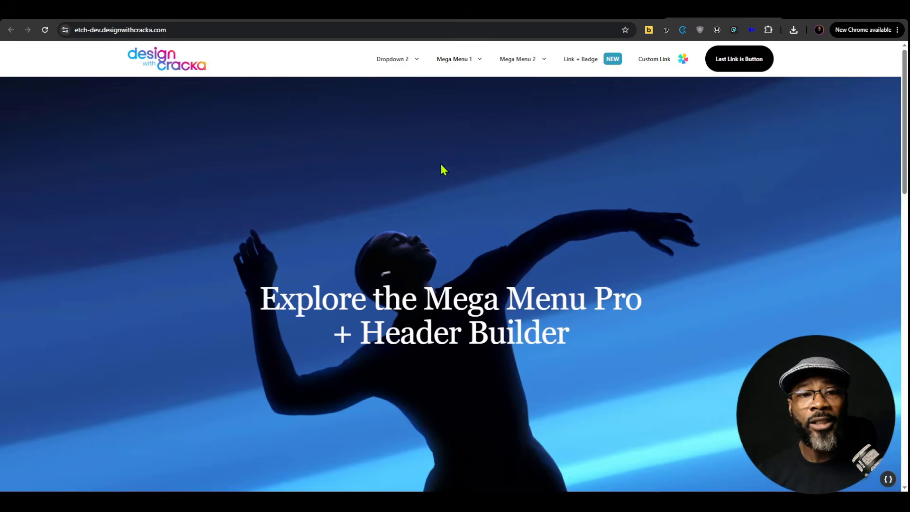
# - Open Dropdown 2 and its nested Dropdown 2.1 on the live page
pyautogui.click(398, 60)
pyautogui.click(418, 170)
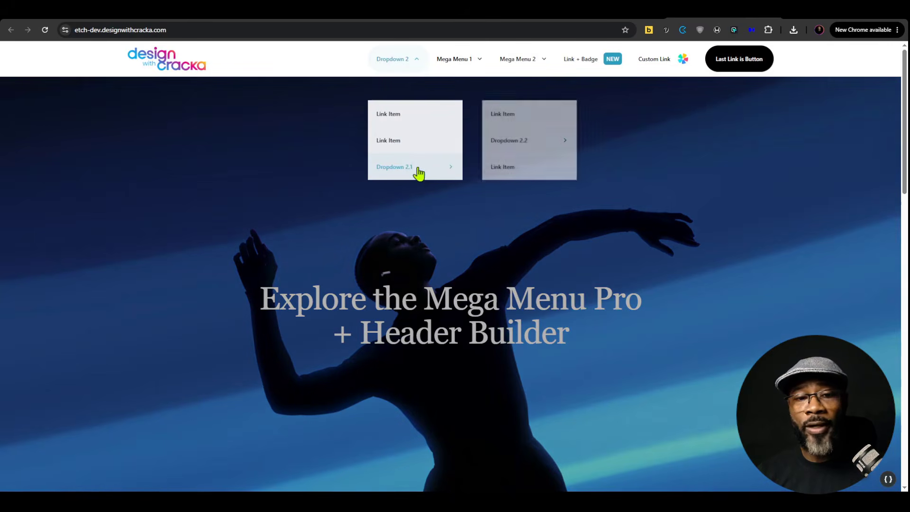
pyautogui.click(509, 142)
# - Reload the live page and examine the buffer zones of Dropdown 2, its nested dropdowns and the mega menus
pyautogui.click(45, 29)
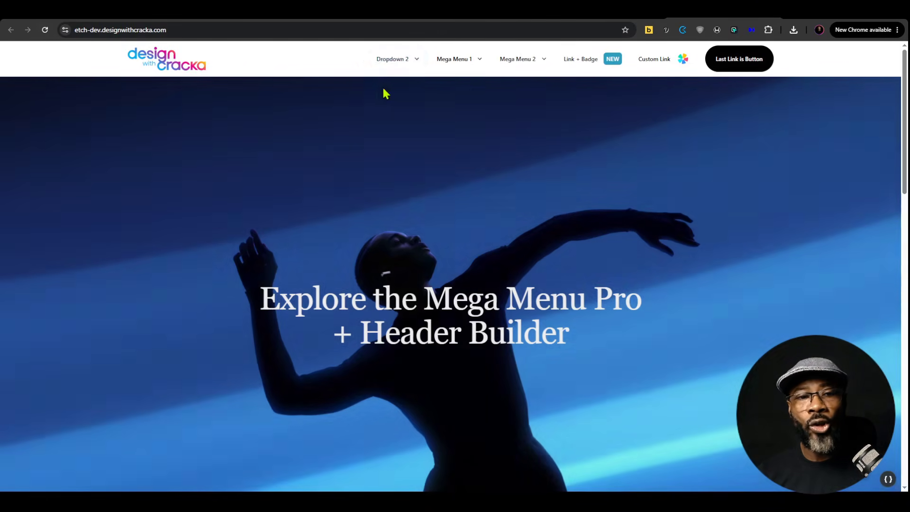
pyautogui.moveTo(396, 62)
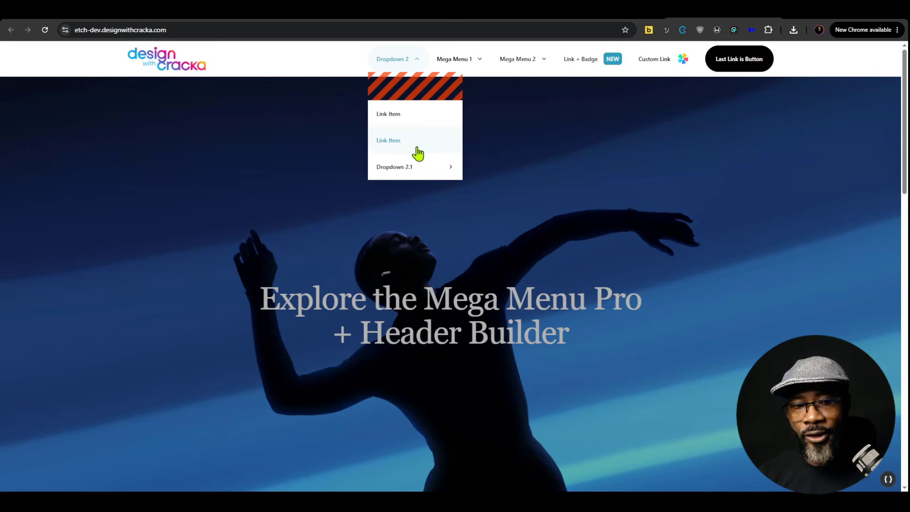
pyautogui.moveTo(441, 178)
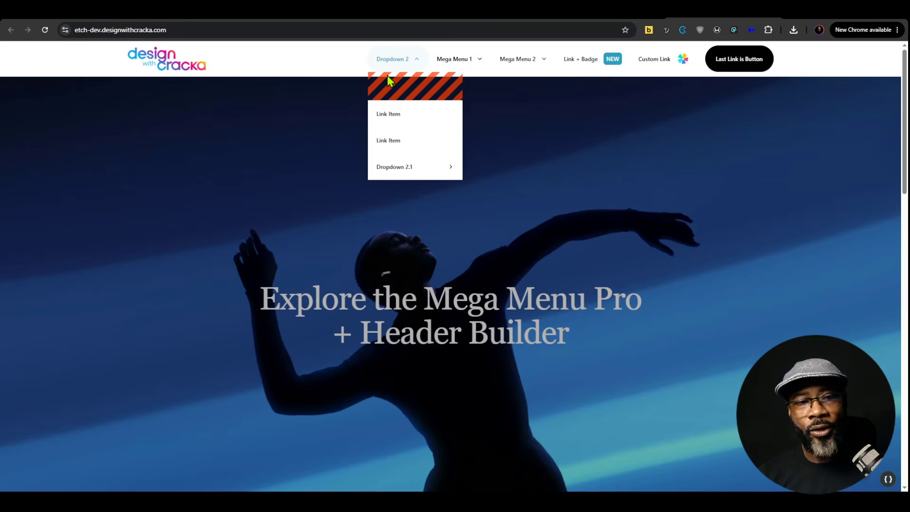
pyautogui.moveTo(398, 167)
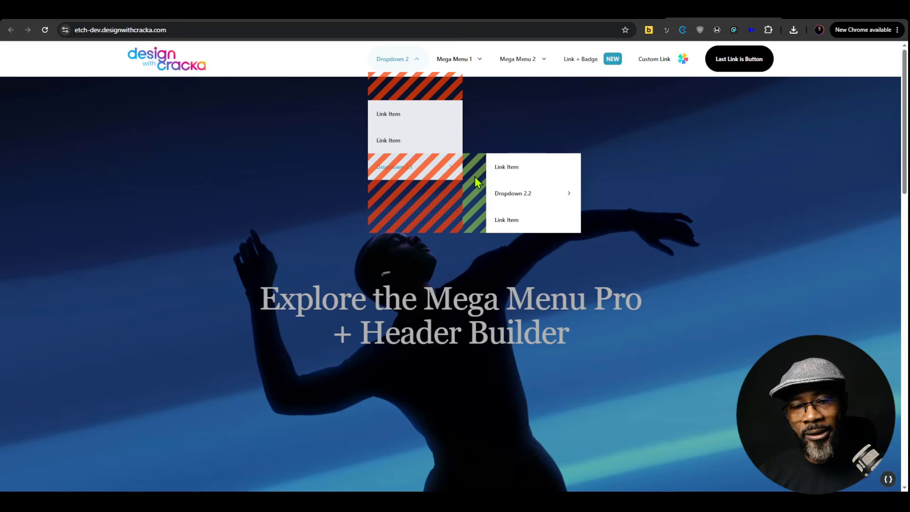
pyautogui.moveTo(508, 196)
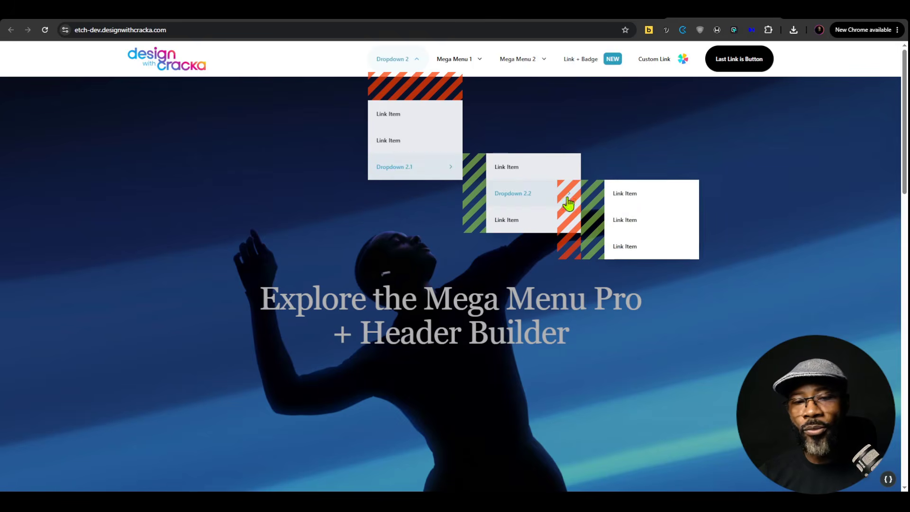
pyautogui.moveTo(519, 65)
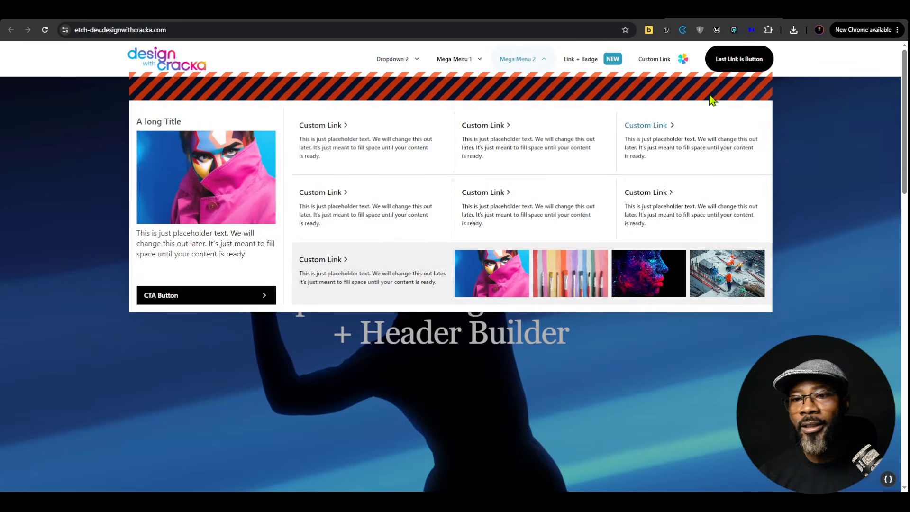
pyautogui.moveTo(459, 78)
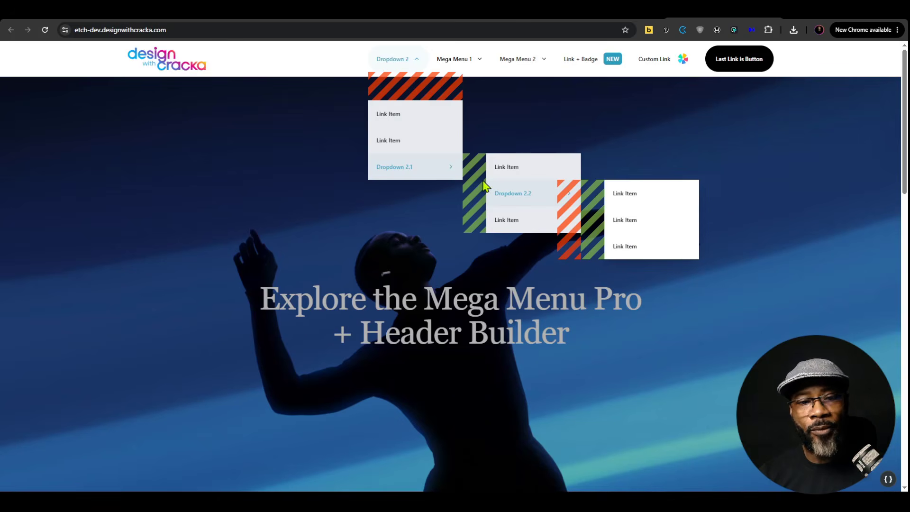
# - Enable Liquid Glass for the DWC Header in the builder, review its options and save
pyautogui.click(616, 11)
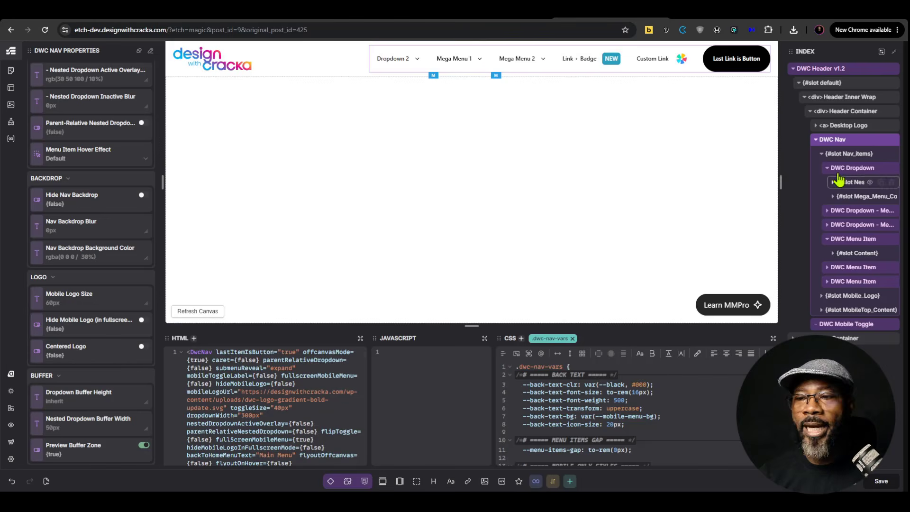
pyautogui.click(831, 141)
pyautogui.click(827, 69)
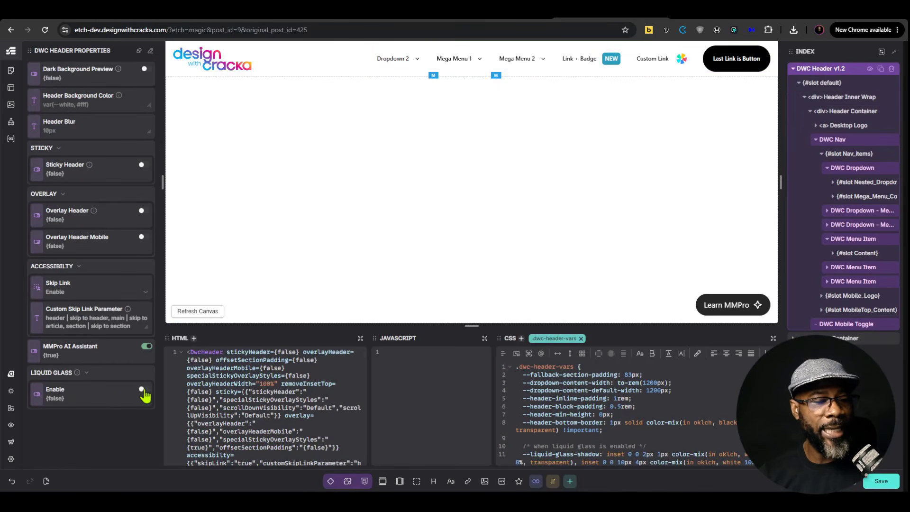
pyautogui.click(95, 388)
pyautogui.scroll(-3, 85, 360)
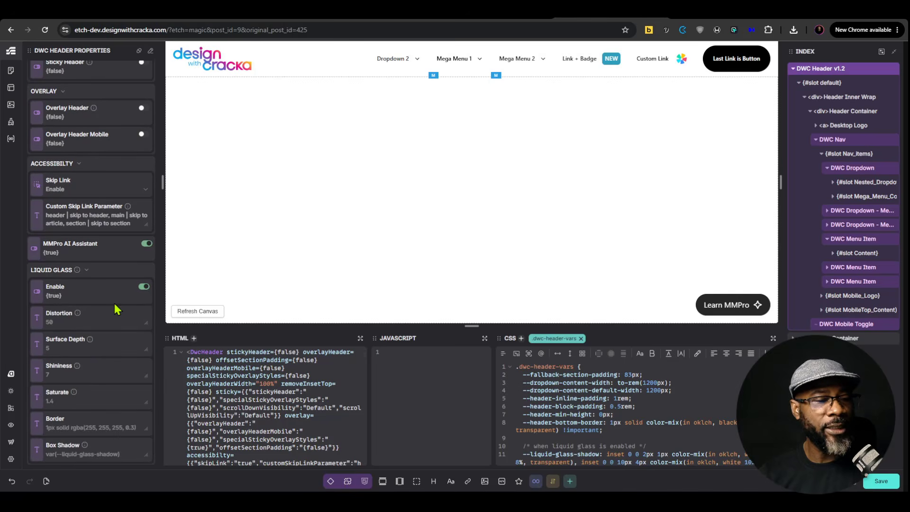
pyautogui.moveTo(77, 366)
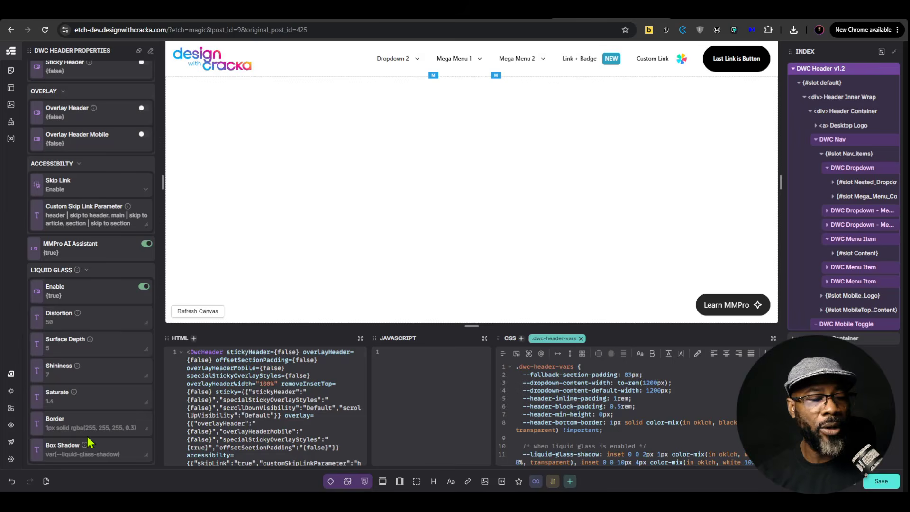
pyautogui.hotkey('ctrl', 's')
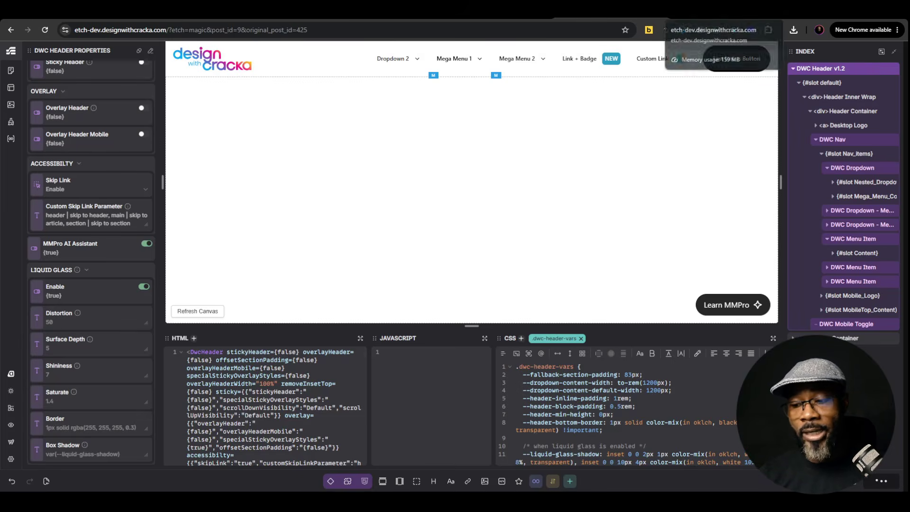
# - Switch to the live page and check the liquid glass header while moving through the page
pyautogui.click(723, 11)
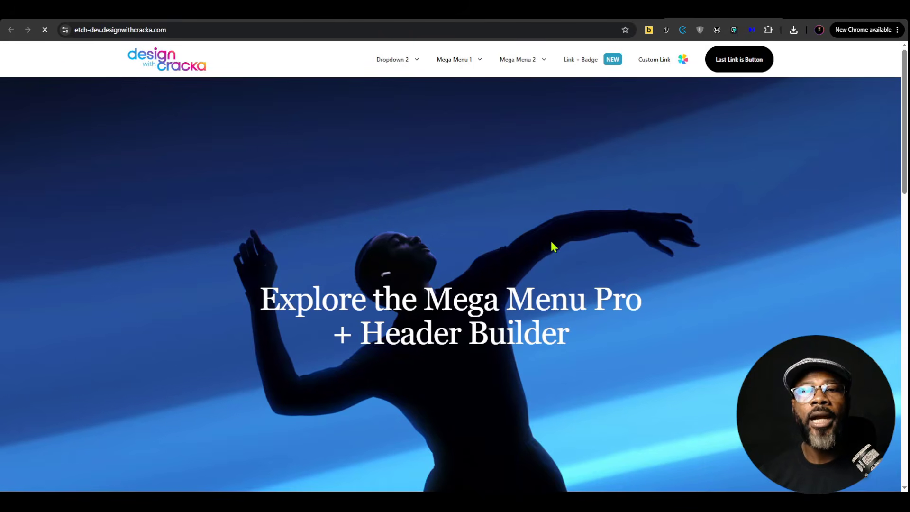
pyautogui.scroll(-5, 550, 239)
pyautogui.scroll(5, 551, 245)
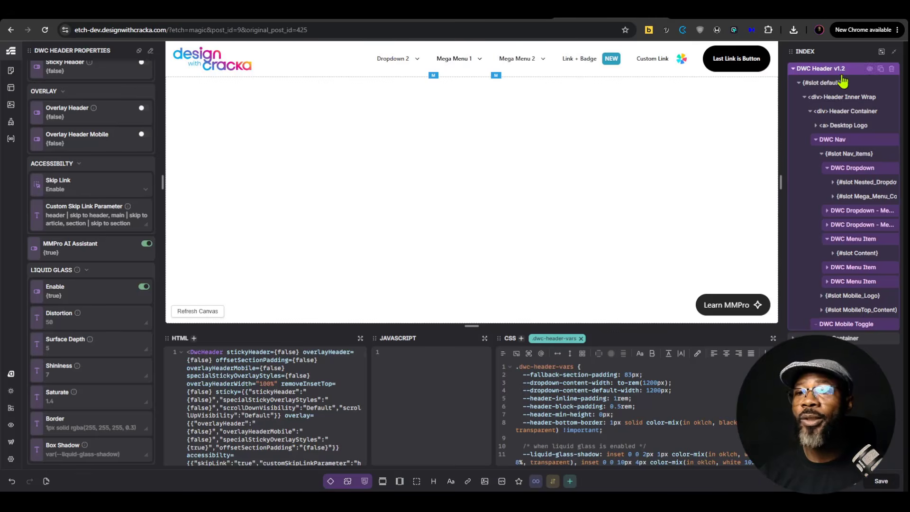
# - Enable Sticky Header for the DWC Header in the builder and set its Header Background Color to transparent
pyautogui.click(832, 139)
pyautogui.click(822, 70)
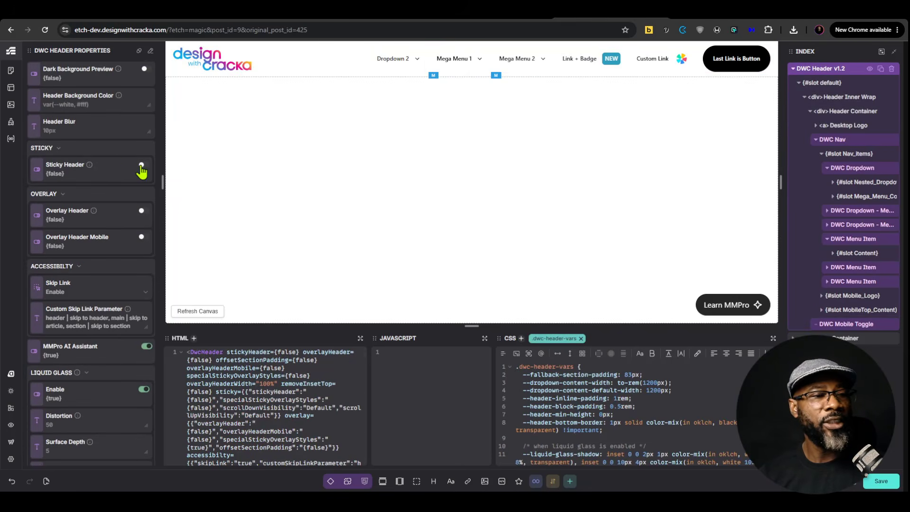
pyautogui.click(142, 166)
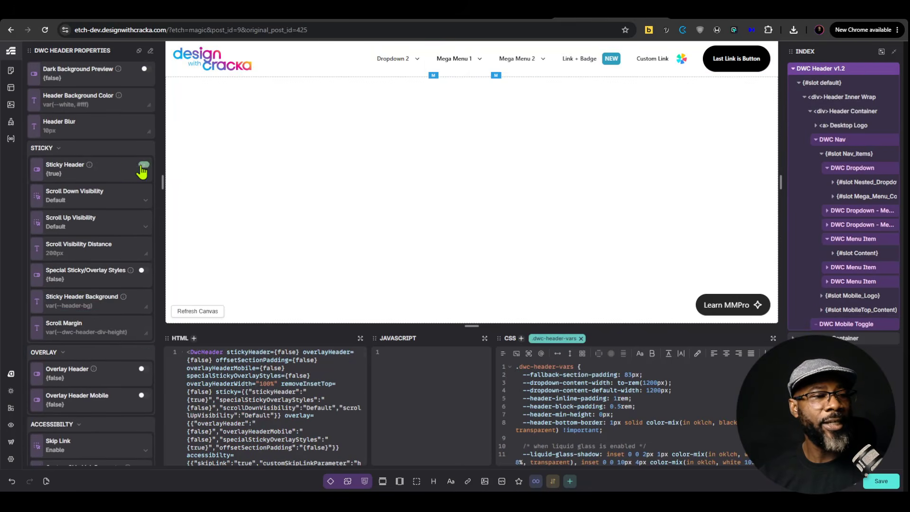
pyautogui.click(87, 106)
pyautogui.write('transparent')
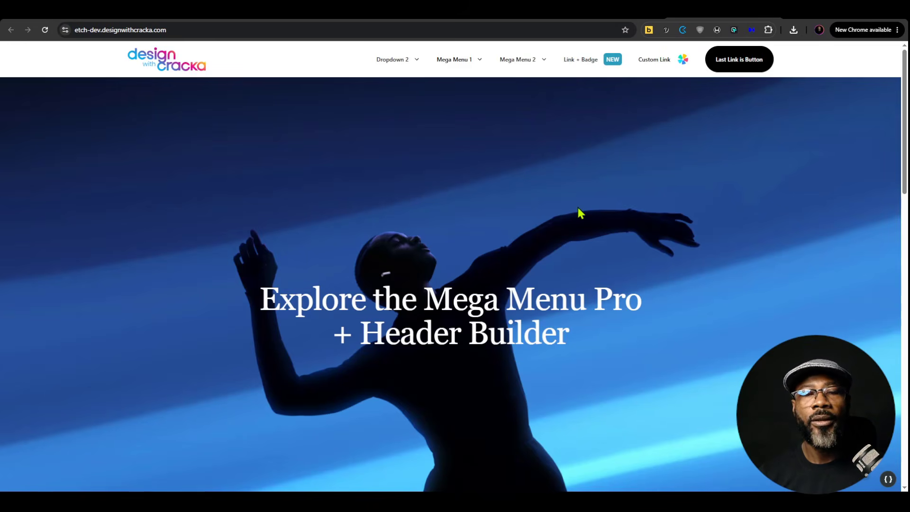
# - Examine how the sticky liquid glass header looks over the different page sections on the live page
pyautogui.scroll(-6, 581, 213)
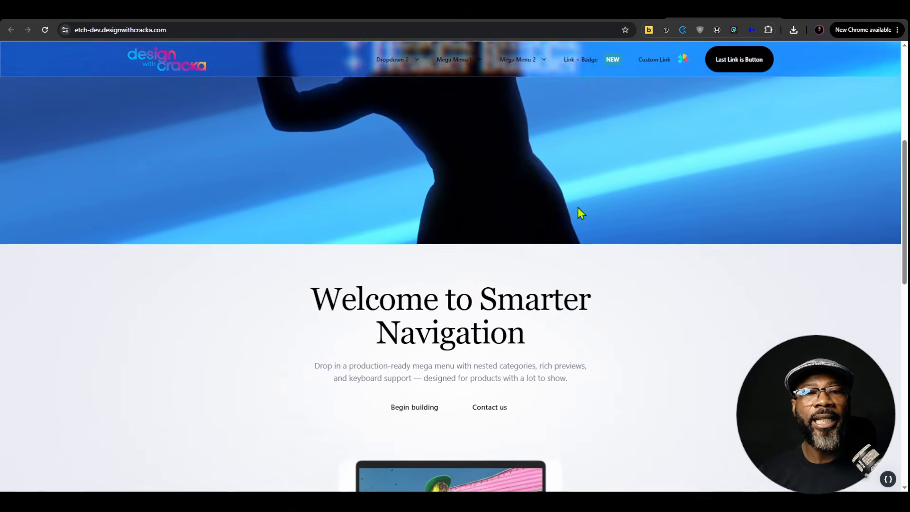
pyautogui.scroll(-8, 578, 209)
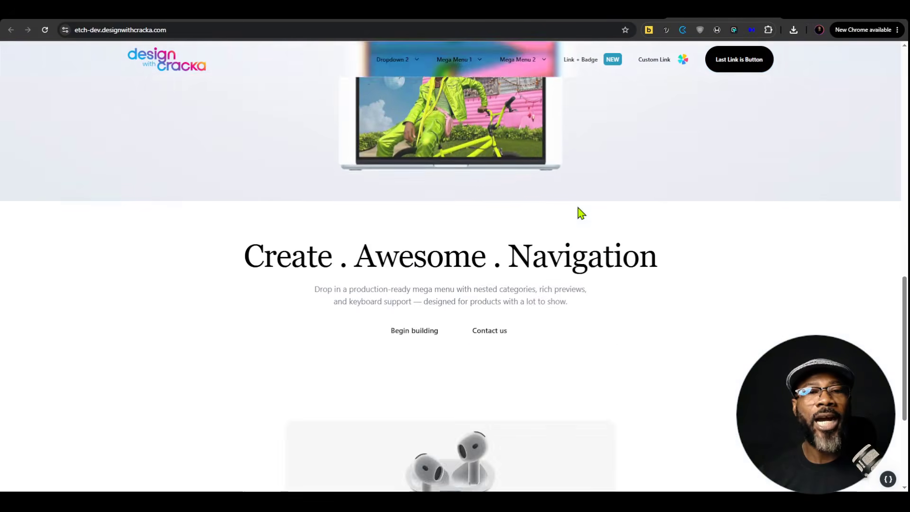
pyautogui.scroll(14, 581, 214)
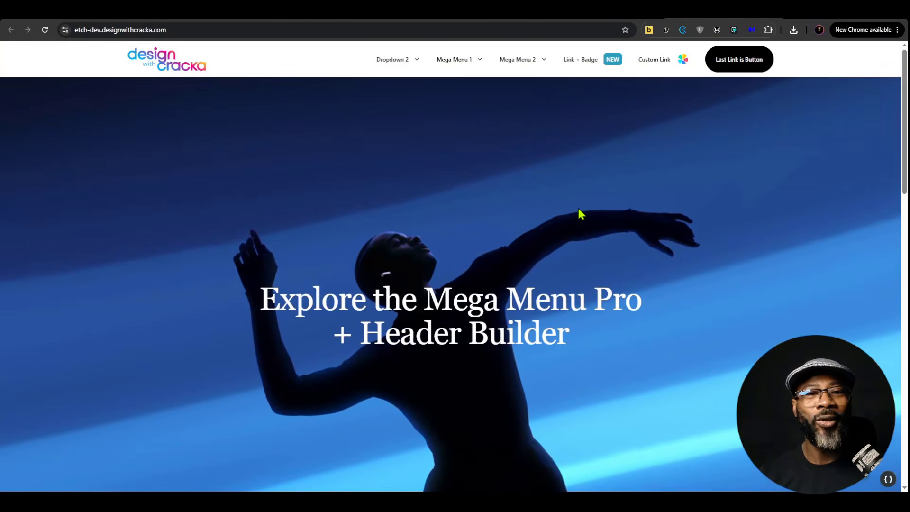
pyautogui.scroll(-5, 580, 213)
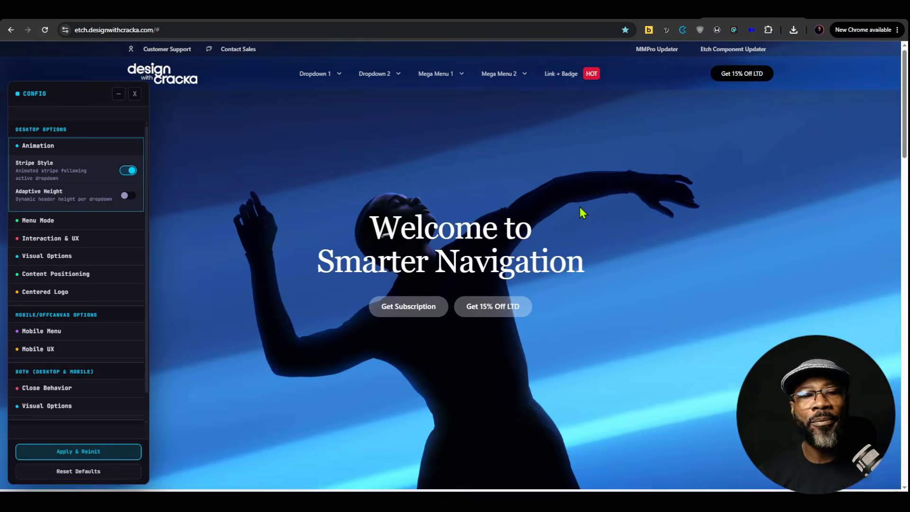
# - Examine the demo site's sticky header and its glass effect over the hero, text and image sections
pyautogui.scroll(-4, 582, 212)
pyautogui.scroll(5, 582, 212)
pyautogui.scroll(-4, 582, 212)
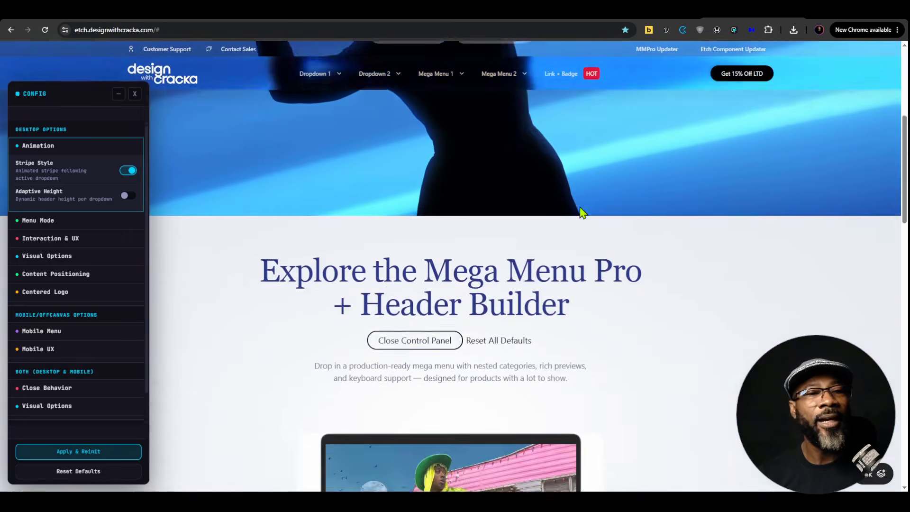
pyautogui.scroll(-15, 583, 213)
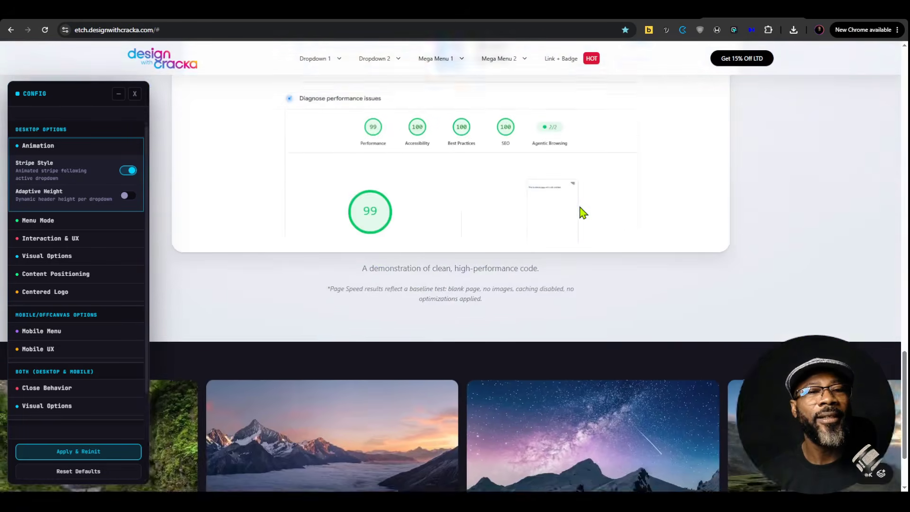
pyautogui.scroll(15, 583, 213)
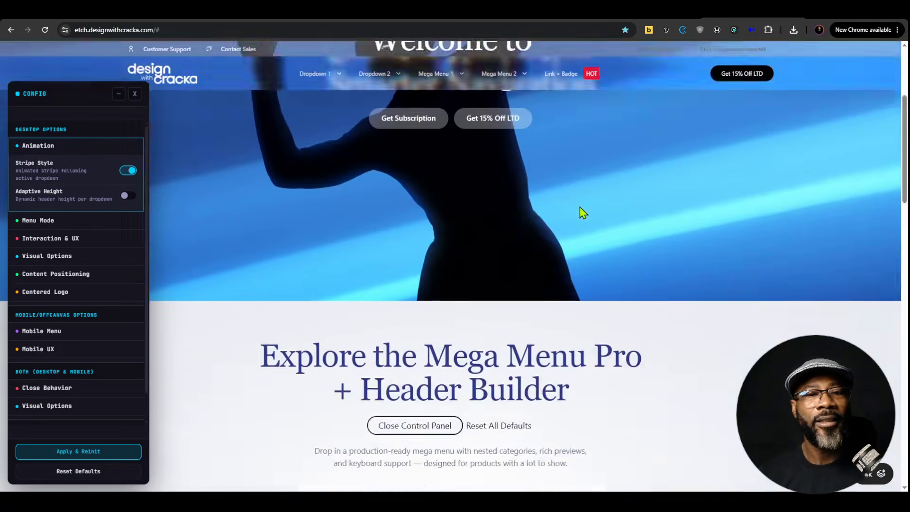
pyautogui.scroll(4, 580, 209)
pyautogui.scroll(-4, 580, 208)
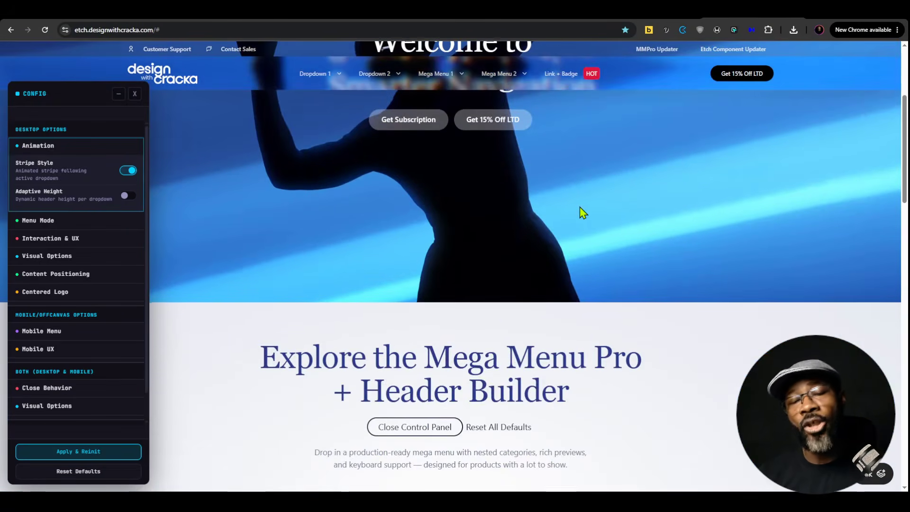
pyautogui.scroll(-2, 580, 209)
pyautogui.scroll(6, 580, 209)
pyautogui.scroll(-3, 580, 209)
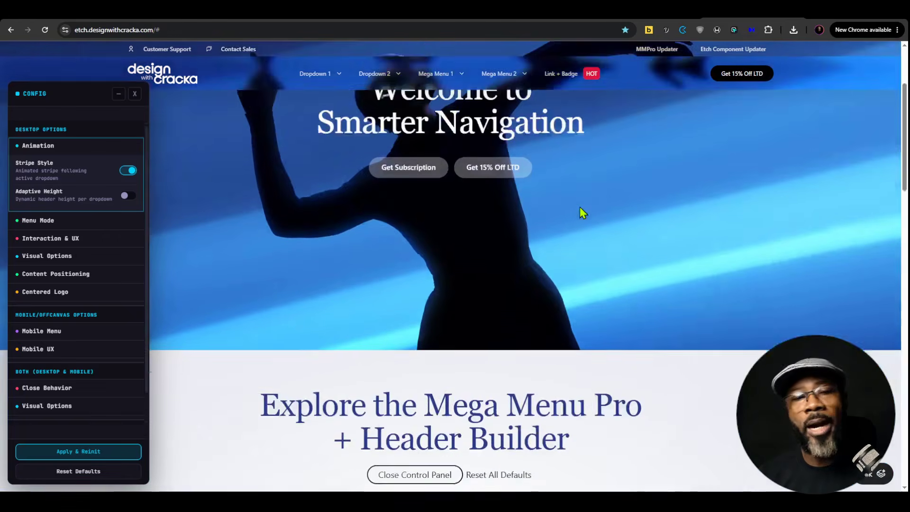
pyautogui.scroll(-1, 579, 206)
pyautogui.scroll(4, 579, 207)
pyautogui.scroll(-2, 588, 183)
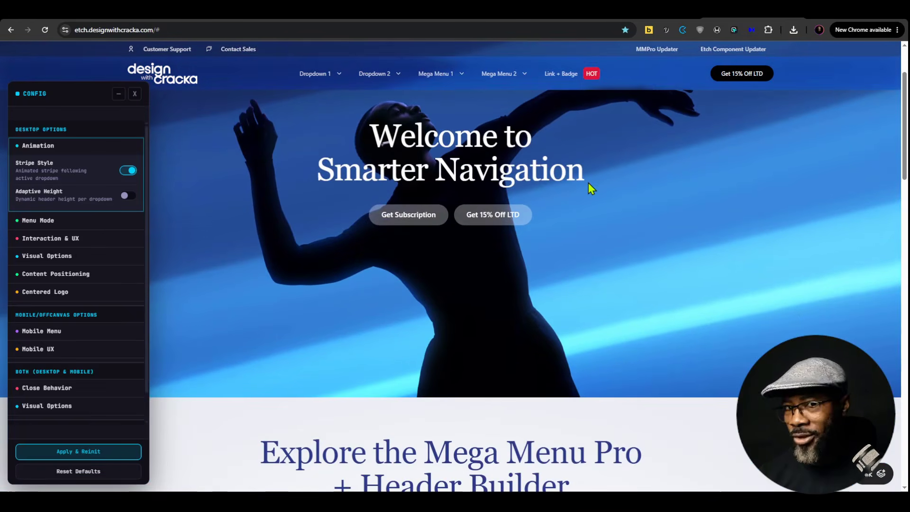
pyautogui.scroll(-1, 587, 183)
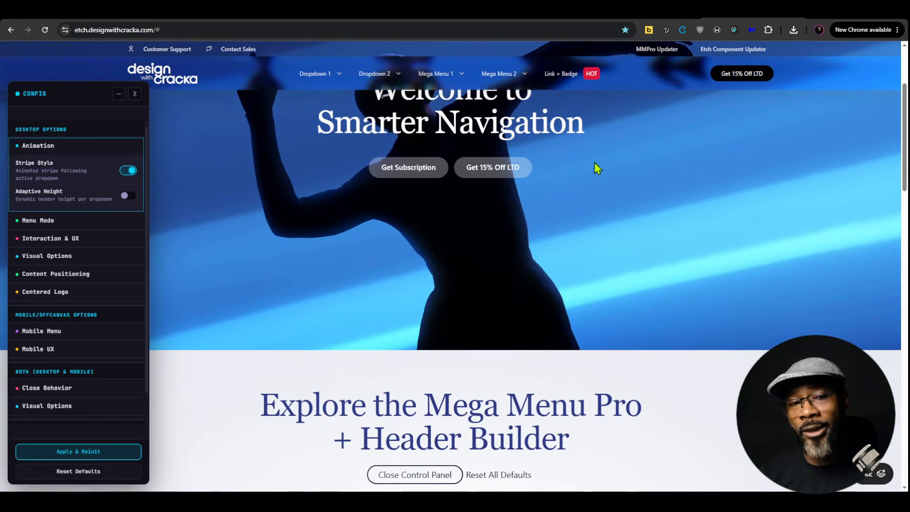
pyautogui.scroll(-1, 594, 171)
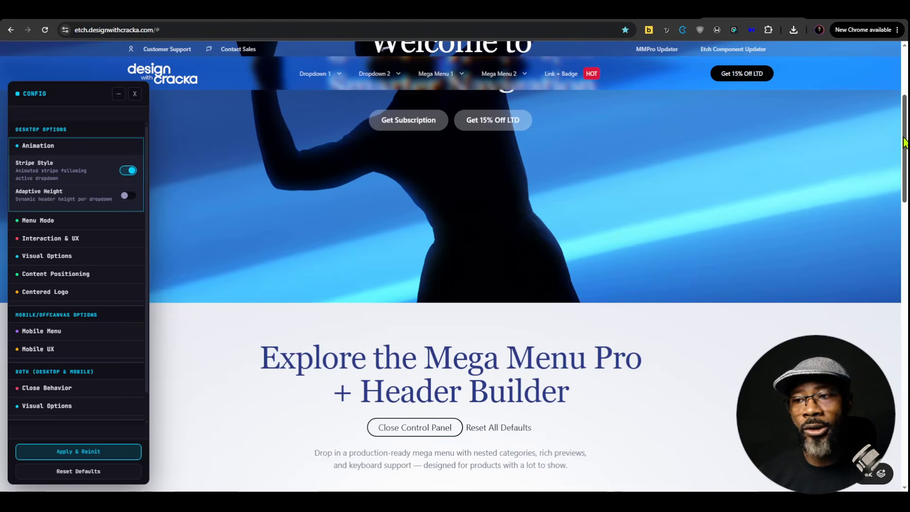
pyautogui.scroll(-1, 906, 144)
pyautogui.moveTo(907, 154); pyautogui.dragTo(907, 116)
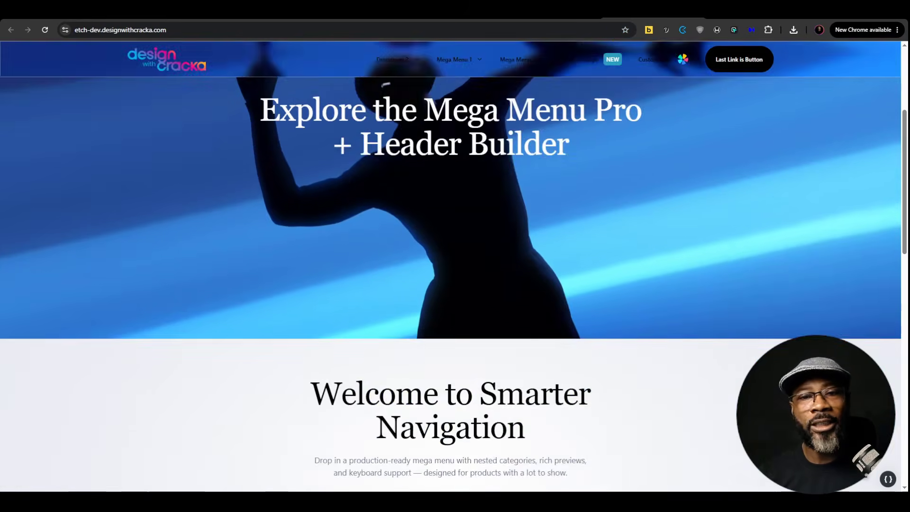
# - Recheck the dev page's glass header against the content, and open the MMPro Updater page from the demo site
pyautogui.scroll(-3, 550, 240)
pyautogui.scroll(4, 556, 239)
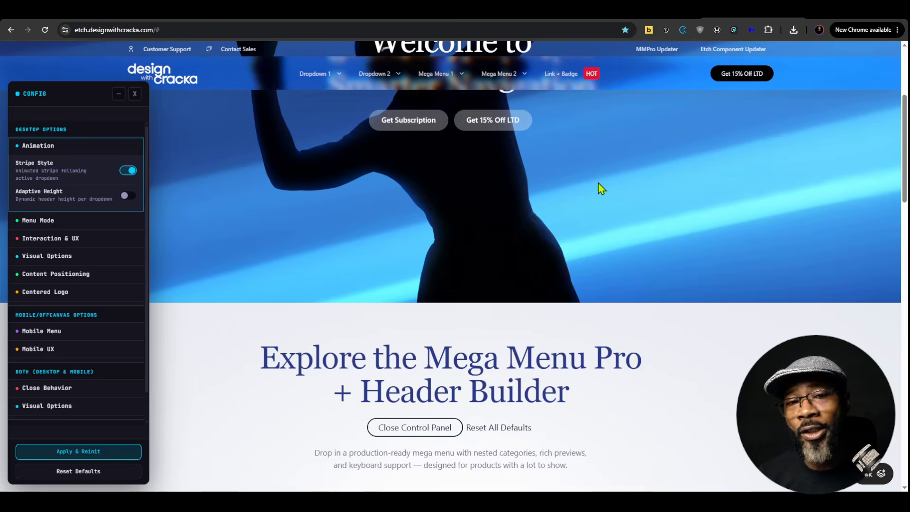
pyautogui.click(657, 51)
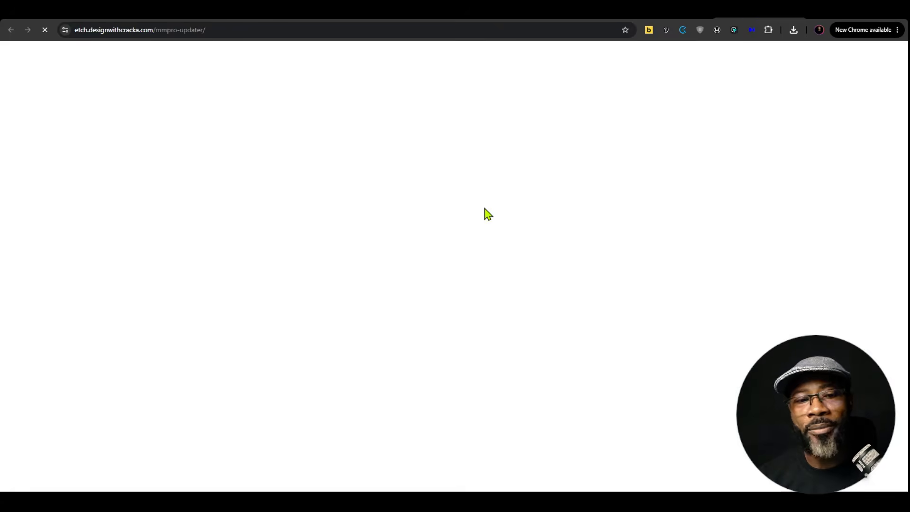